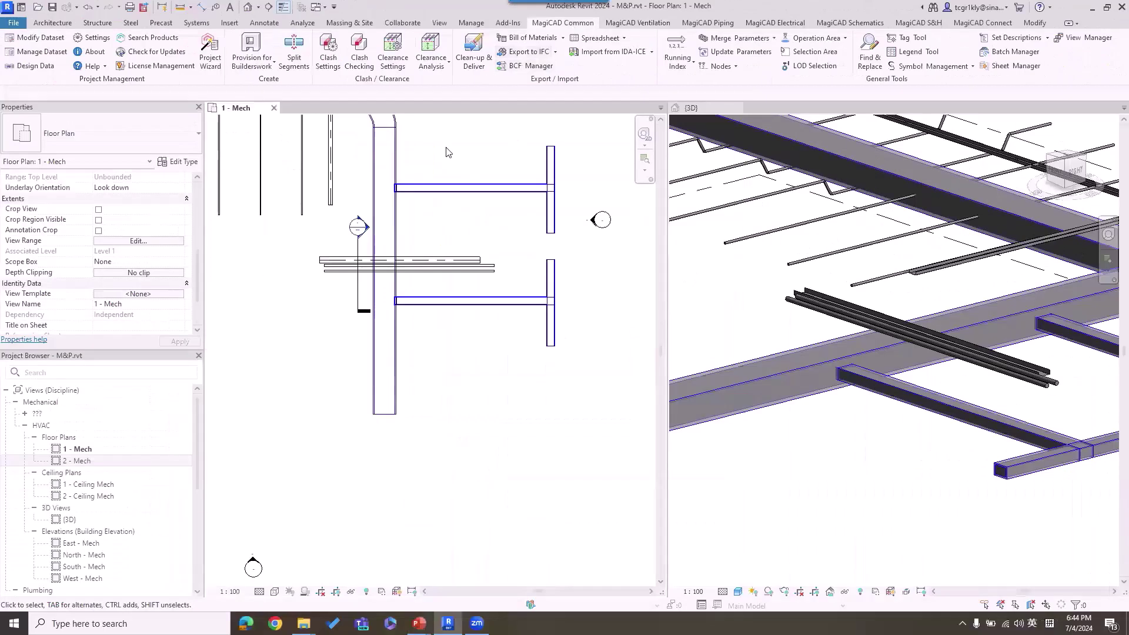
# In Clash Settings, set Selection A to Ventilation and Piping, and Selection B to Ventilation, Piping and Electrical
pyautogui.moveTo(451, 145); pyautogui.dragTo(528, 242, button='middle')
pyautogui.scroll(-2, 528, 242)
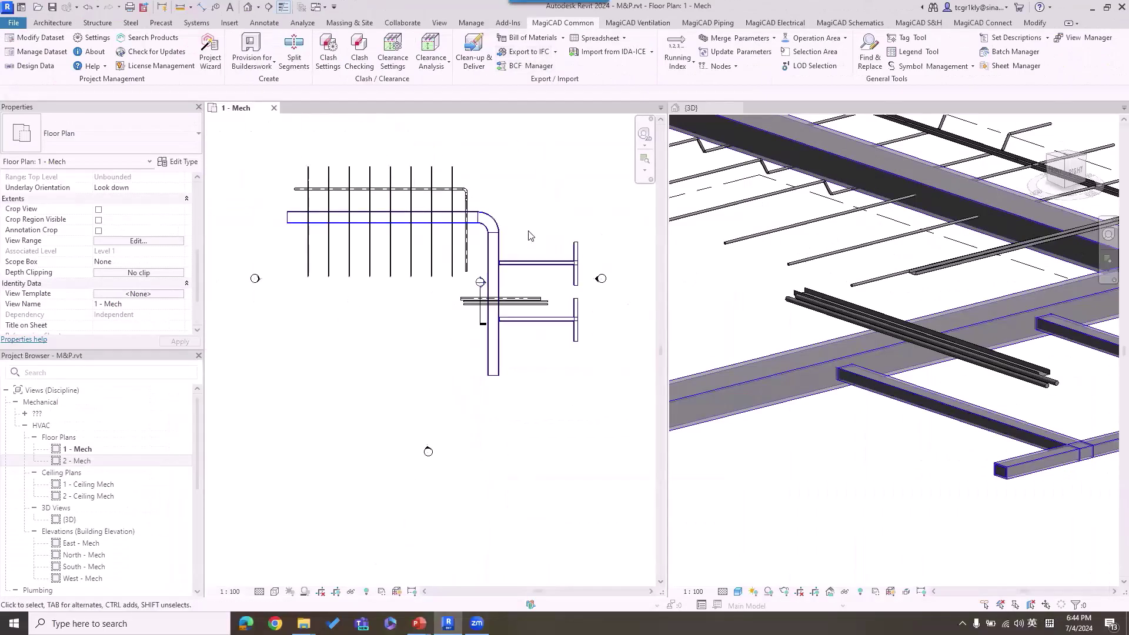
pyautogui.click(328, 64)
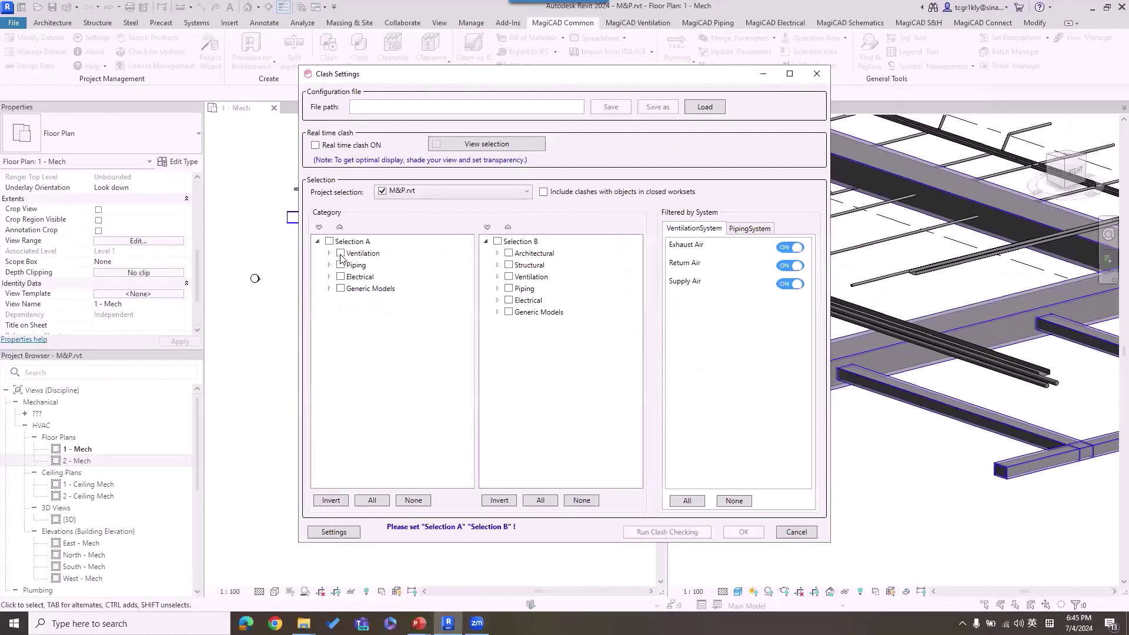
pyautogui.click(340, 253)
pyautogui.click(341, 265)
pyautogui.click(509, 277)
pyautogui.click(509, 288)
pyautogui.click(509, 301)
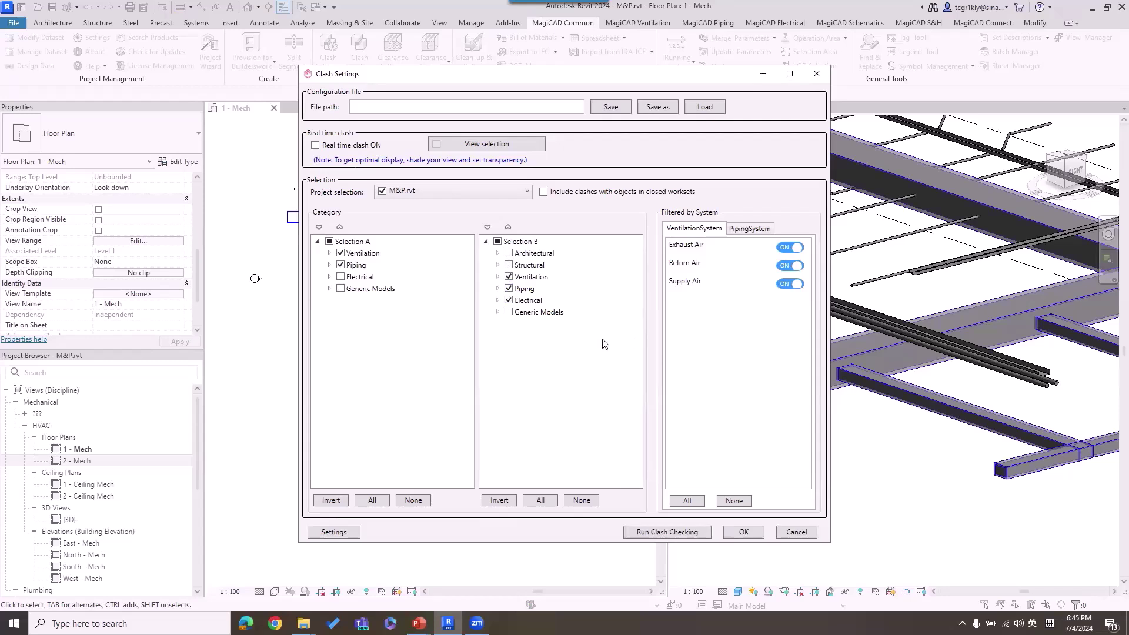
# Accept the clash settings with M&P.rvt and E.rvt included, and run a clash check on the current view, creating a new report without saving
pyautogui.click(525, 193)
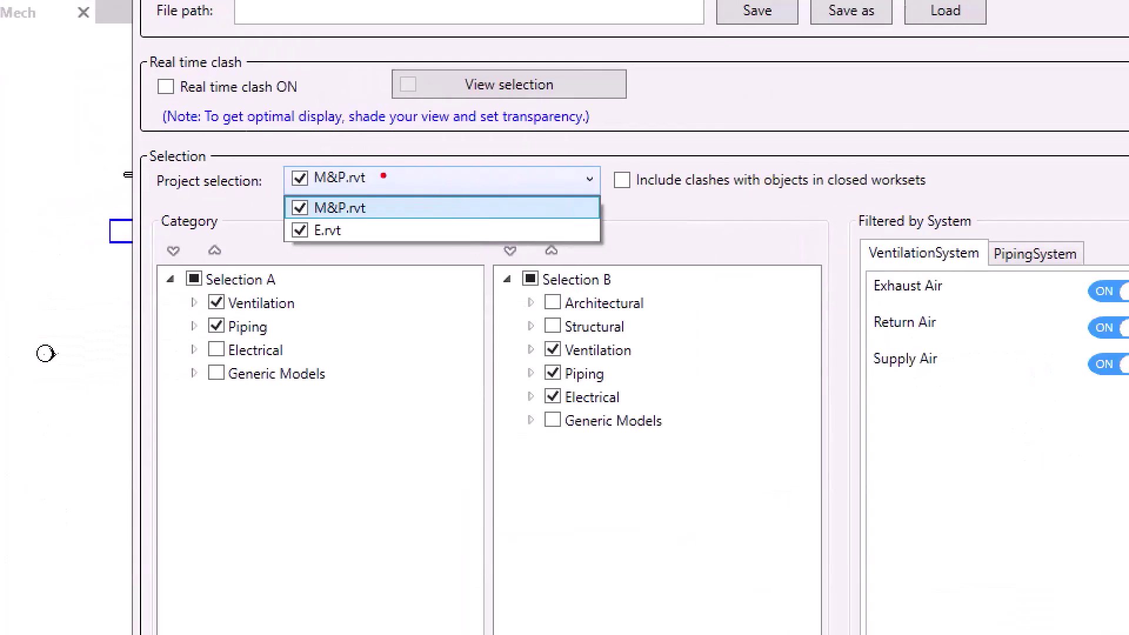
pyautogui.moveTo(383, 174)
pyautogui.mouseDown()
pyautogui.moveTo(294, 139)
pyautogui.moveTo(248, 264)
pyautogui.moveTo(400, 158)
pyautogui.moveTo(368, 157)
pyautogui.mouseUp()
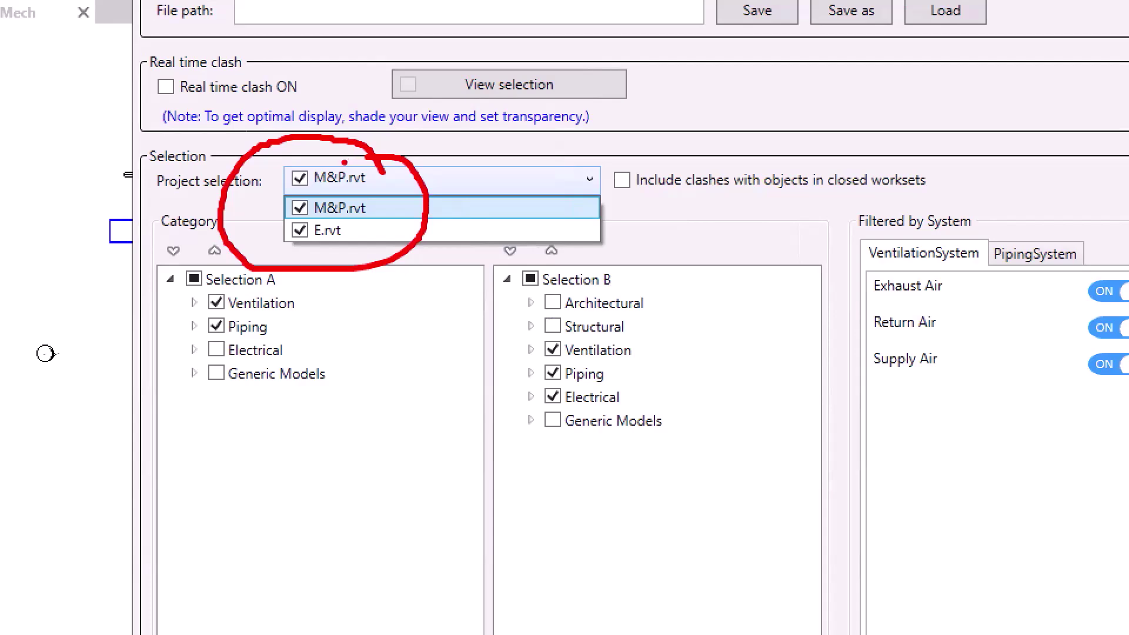
pyautogui.press('Escape')
pyautogui.click(744, 532)
pyautogui.click(360, 51)
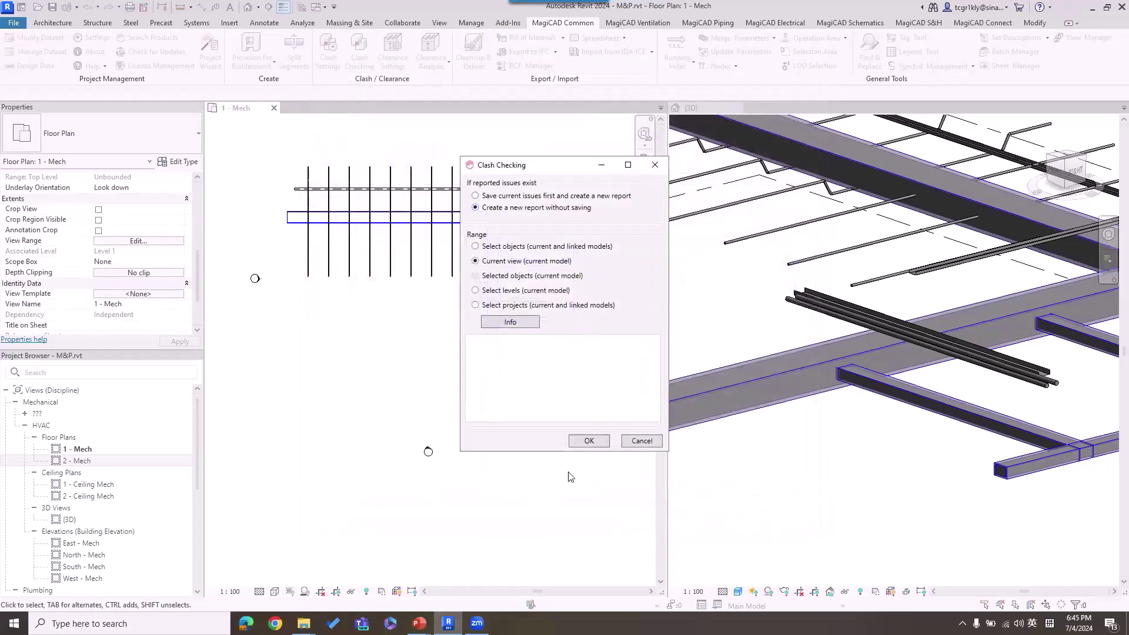
pyautogui.click(588, 440)
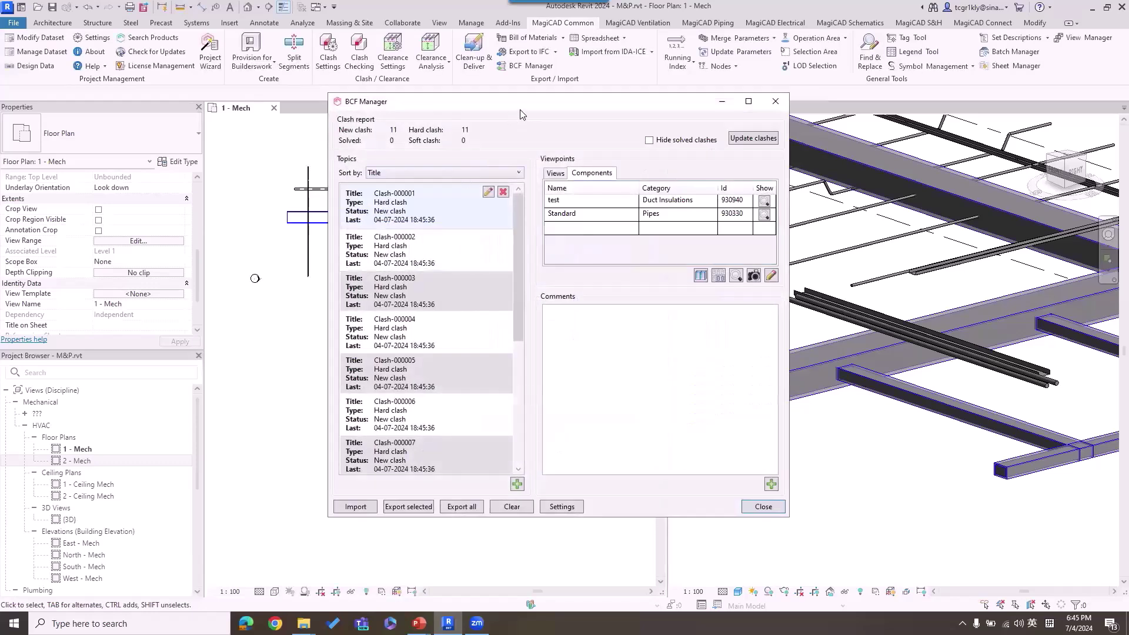
# Preview the viewpoint images of Clash-000001 and Clash-000002 in the clash report
pyautogui.moveTo(521, 105); pyautogui.dragTo(337, 117)
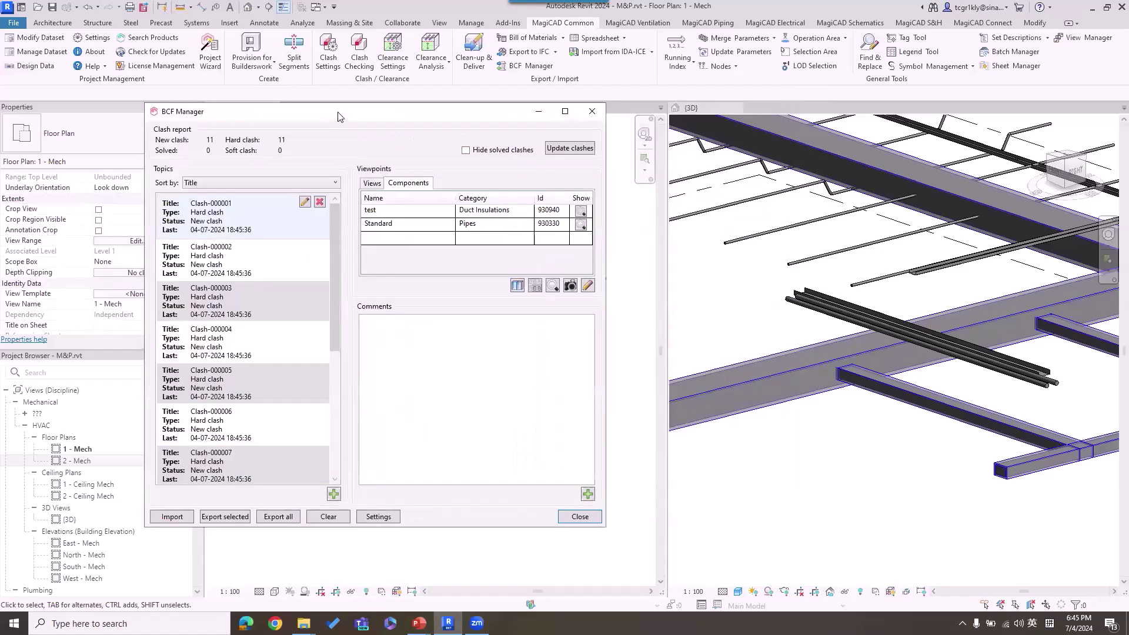
pyautogui.click(372, 182)
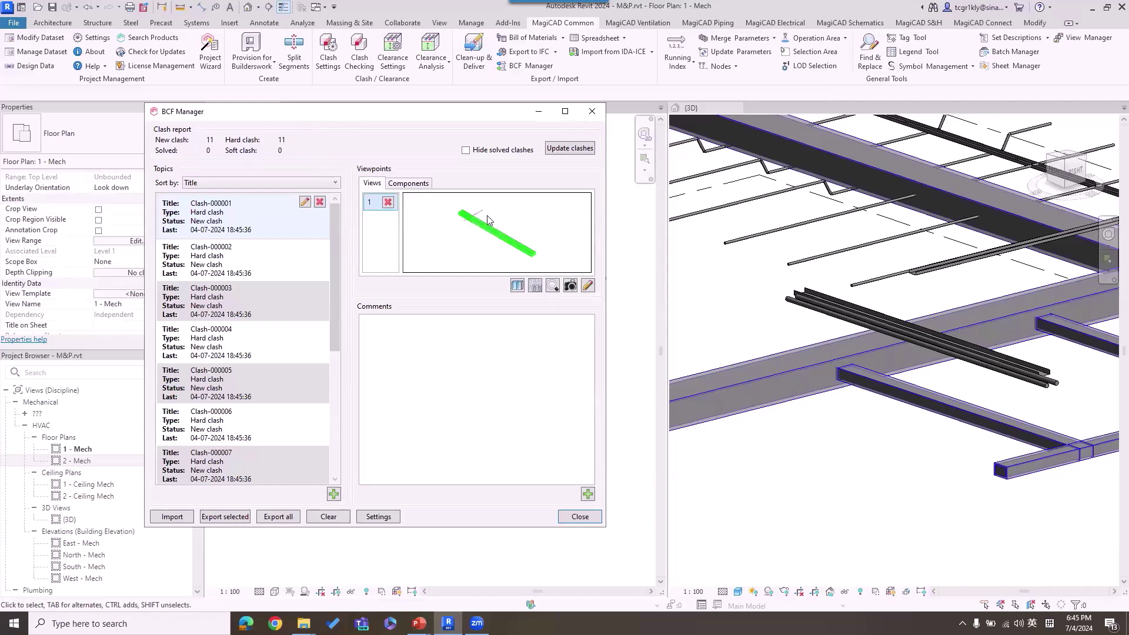
pyautogui.click(266, 261)
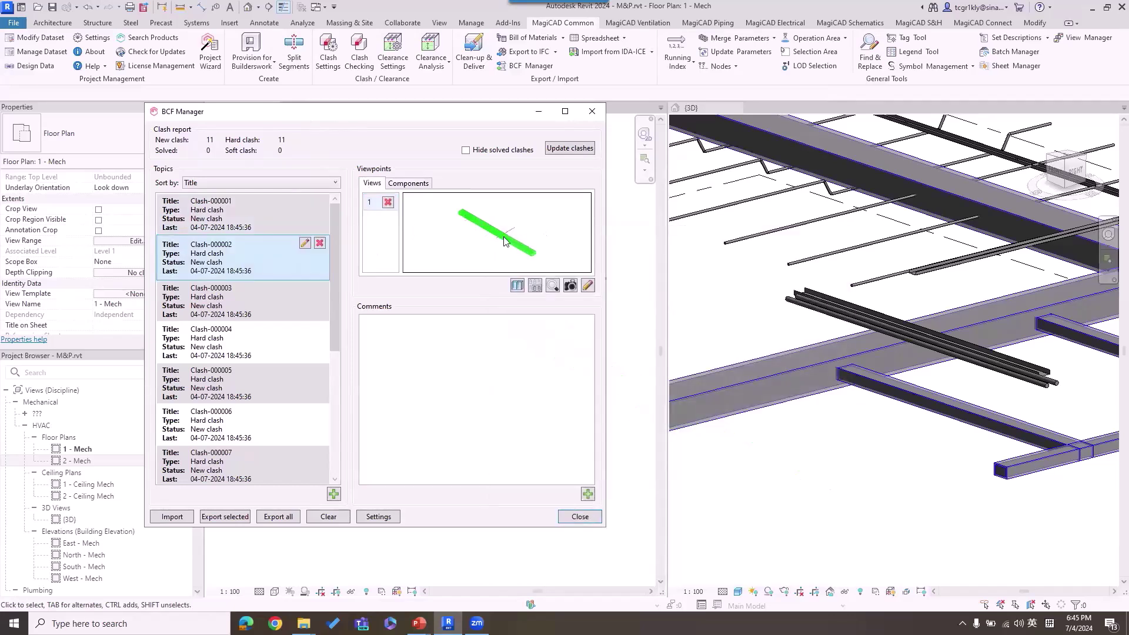
pyautogui.click(286, 229)
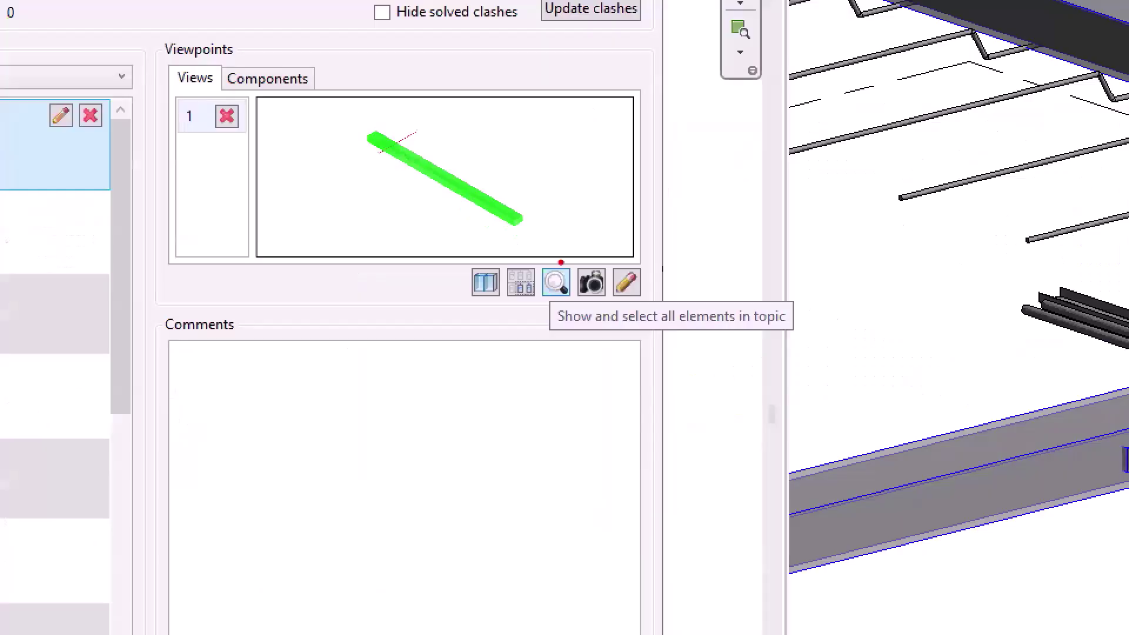
# Show and select all elements of Clash-000001 in the floor plan and the 3D view
pyautogui.moveTo(556, 274)
pyautogui.mouseDown()
pyautogui.moveTo(548, 281)
pyautogui.moveTo(568, 271)
pyautogui.mouseUp()
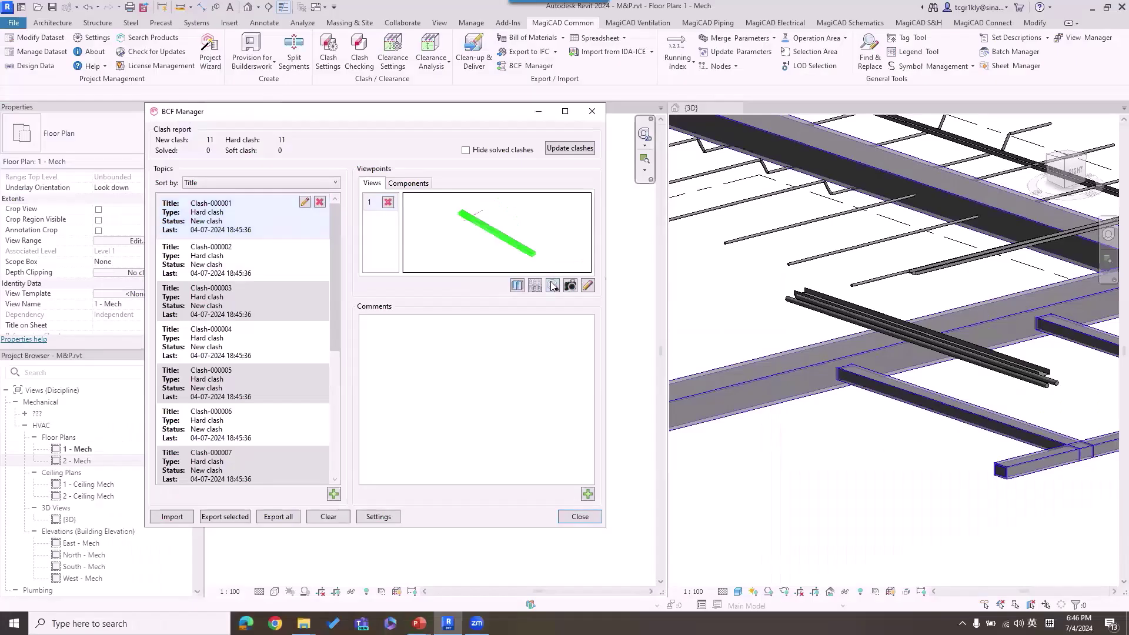
pyautogui.click(558, 282)
pyautogui.moveTo(465, 112); pyautogui.dragTo(186, 102)
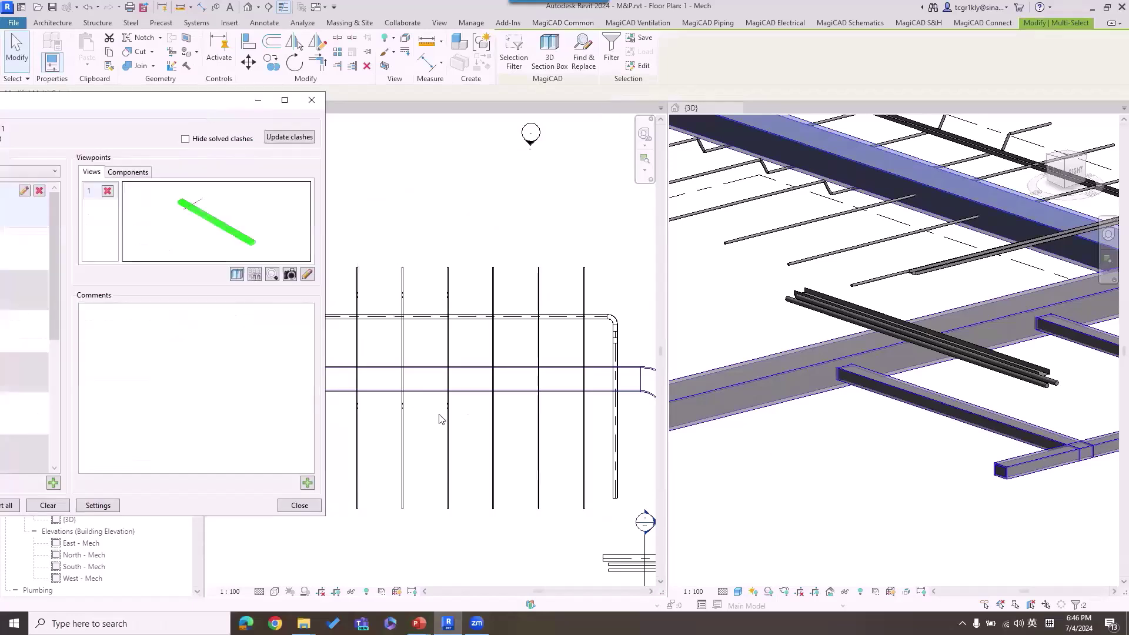
pyautogui.click(272, 275)
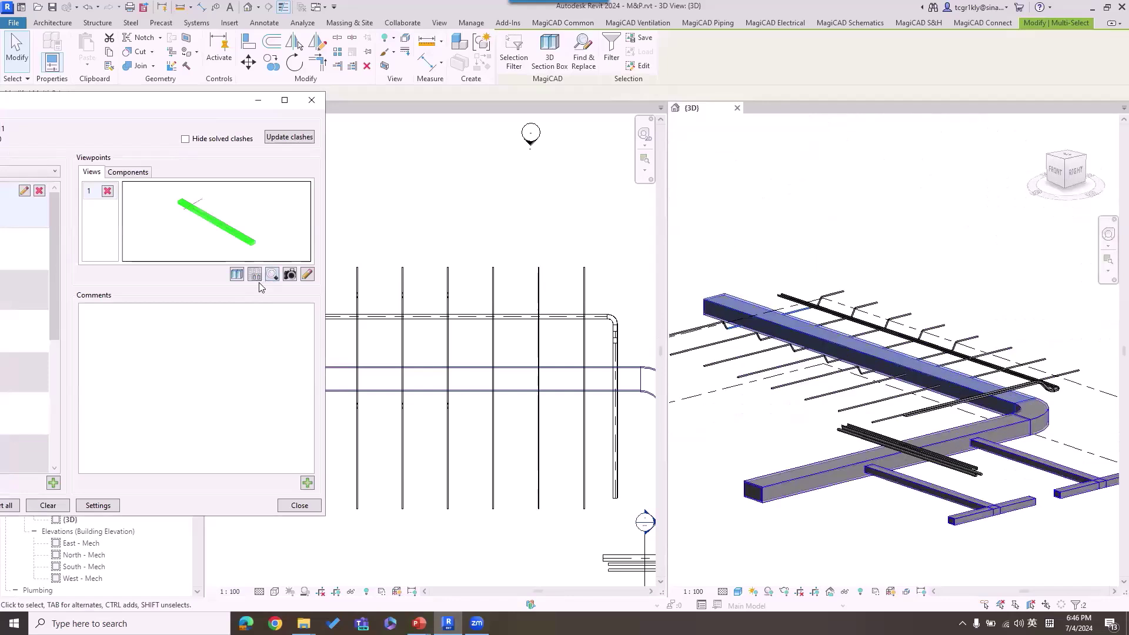
# Locate the pipe component of Clash-000001 in the 3D view and examine the location of Clash-000005
pyautogui.click(319, 170)
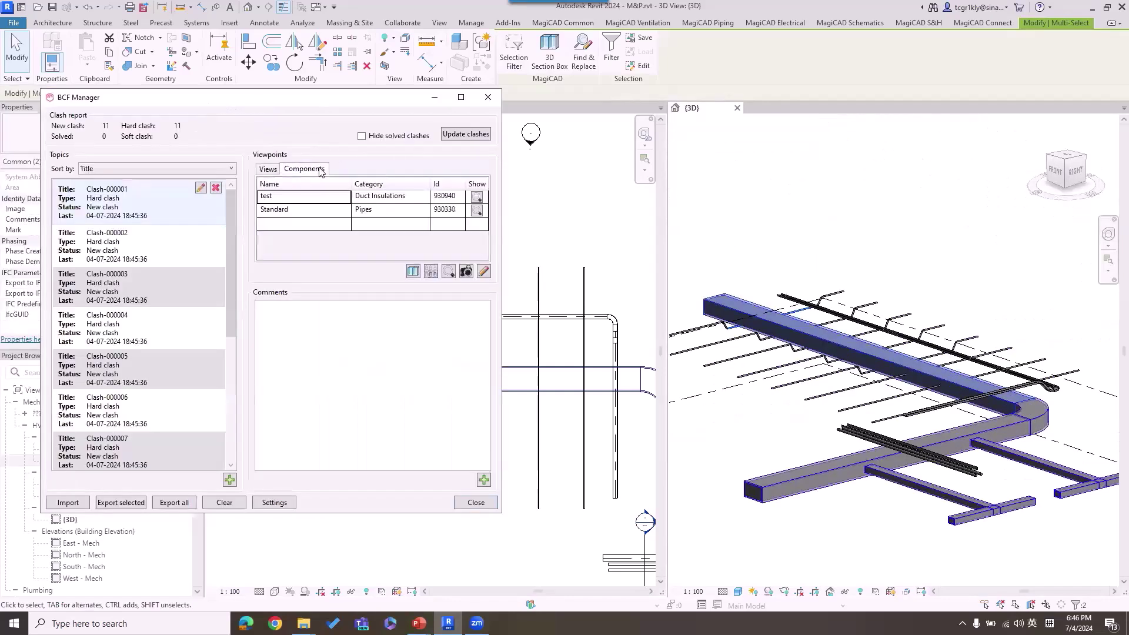
pyautogui.click(477, 210)
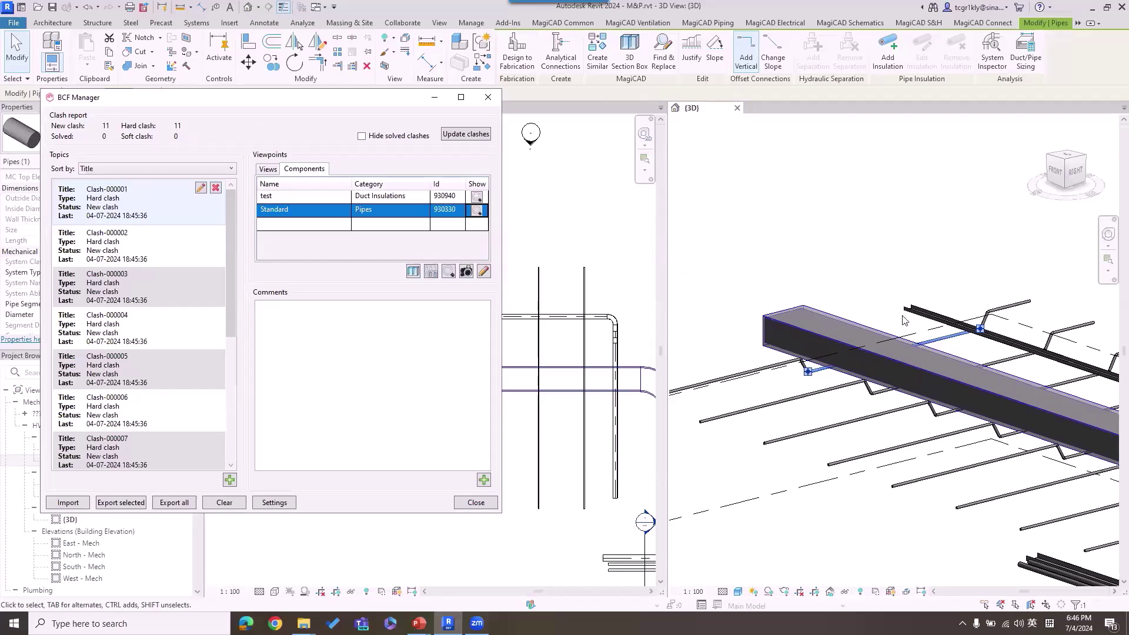
pyautogui.click(178, 374)
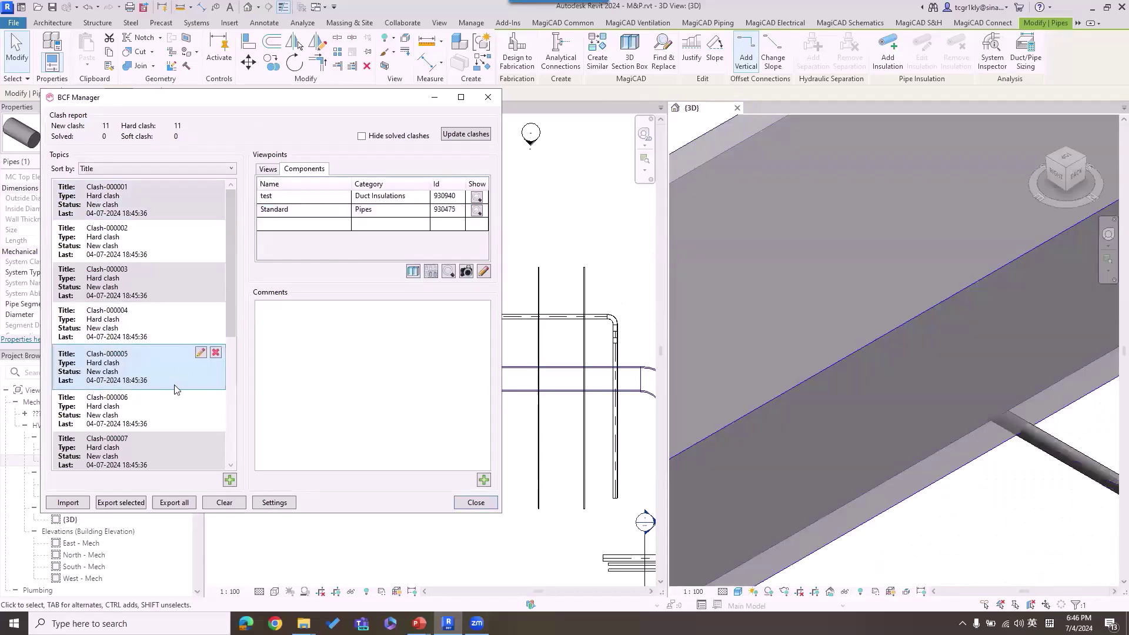
pyautogui.scroll(-6, 950, 369)
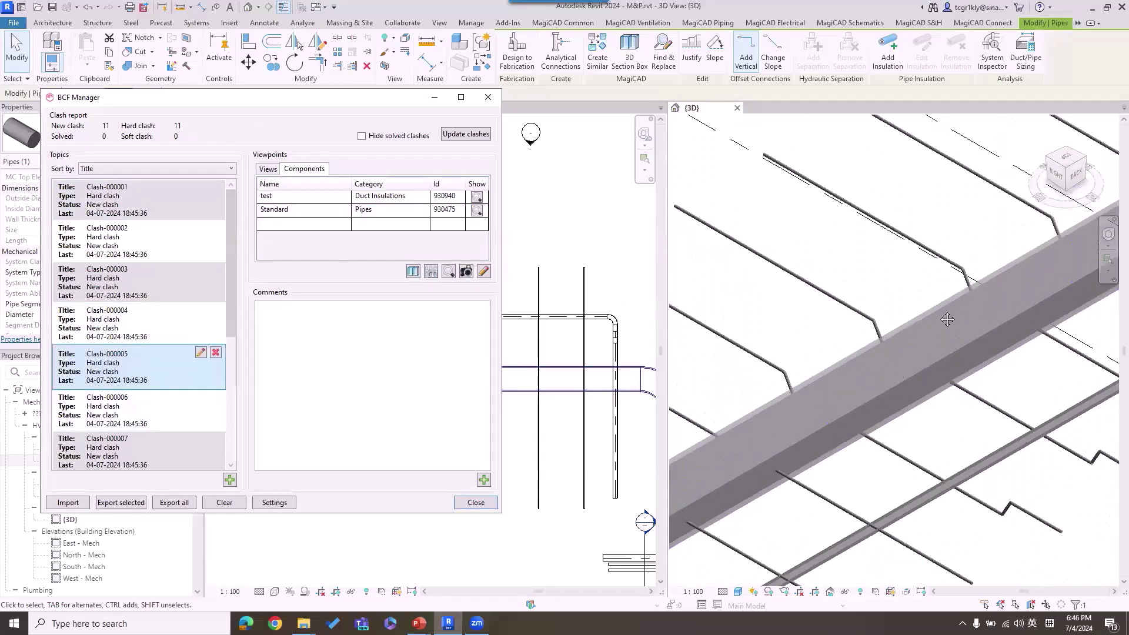
# Select Clash-000006 and show its Standard pipe component in the 1 - Mech floor plan
pyautogui.click(132, 428)
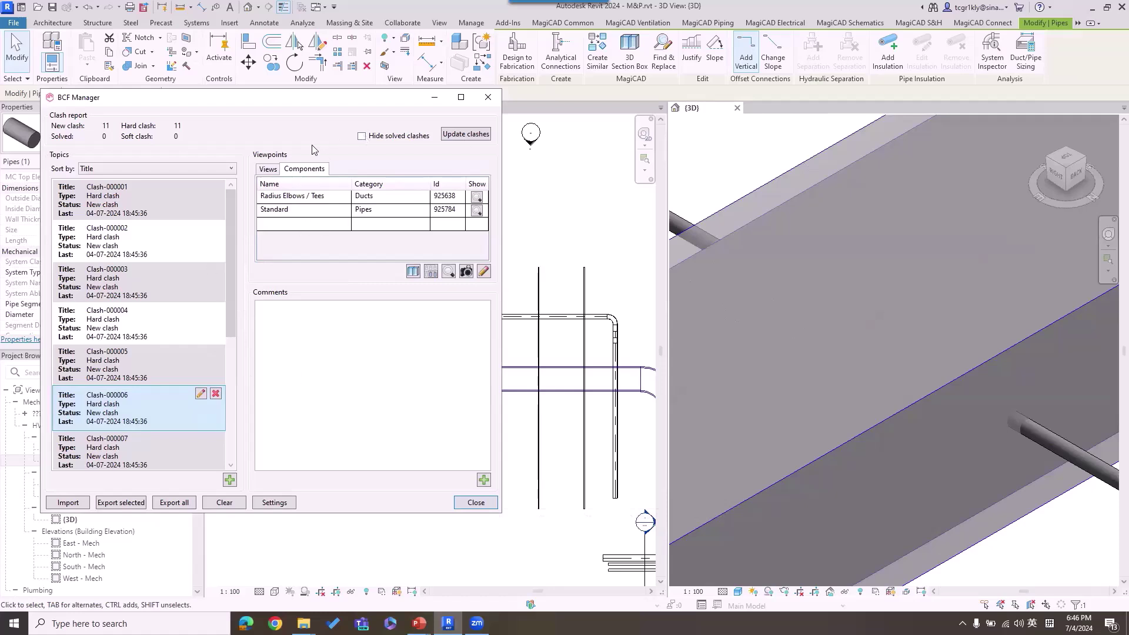
pyautogui.click(615, 229)
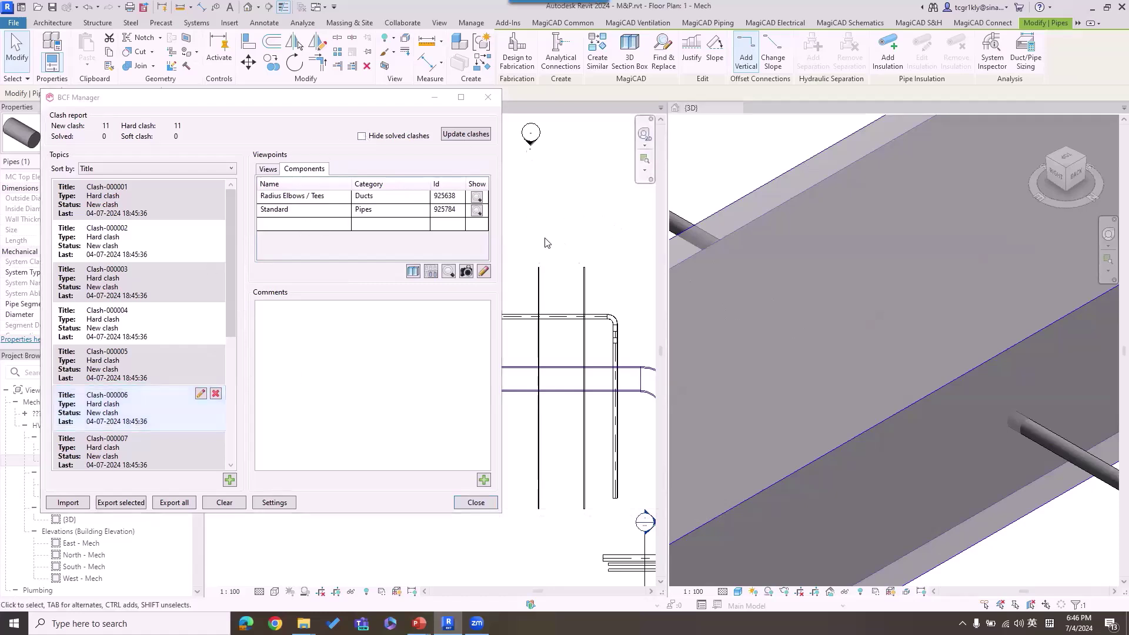
pyautogui.scroll(-1, 616, 228)
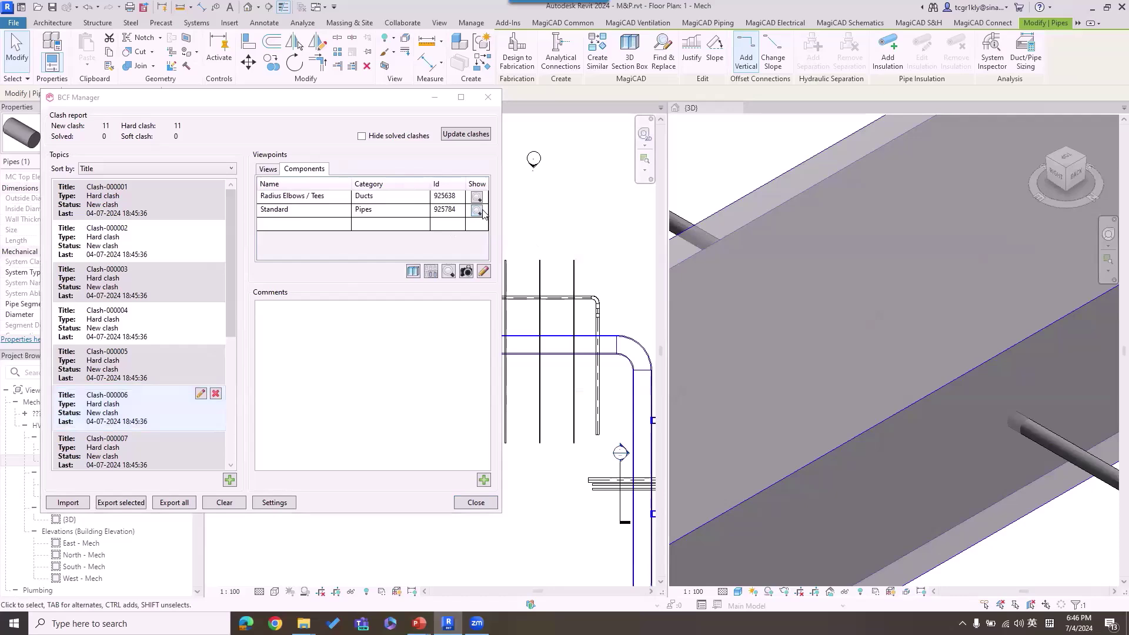
pyautogui.click(477, 211)
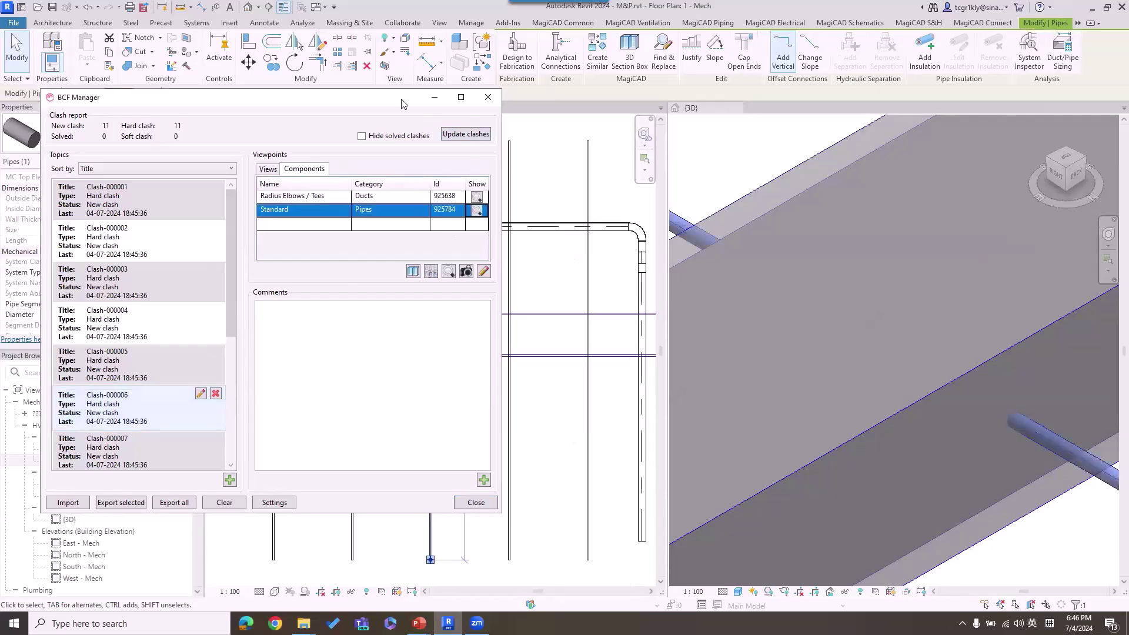
pyautogui.moveTo(406, 102); pyautogui.dragTo(183, 99)
pyautogui.moveTo(431, 284); pyautogui.dragTo(492, 284, button='middle')
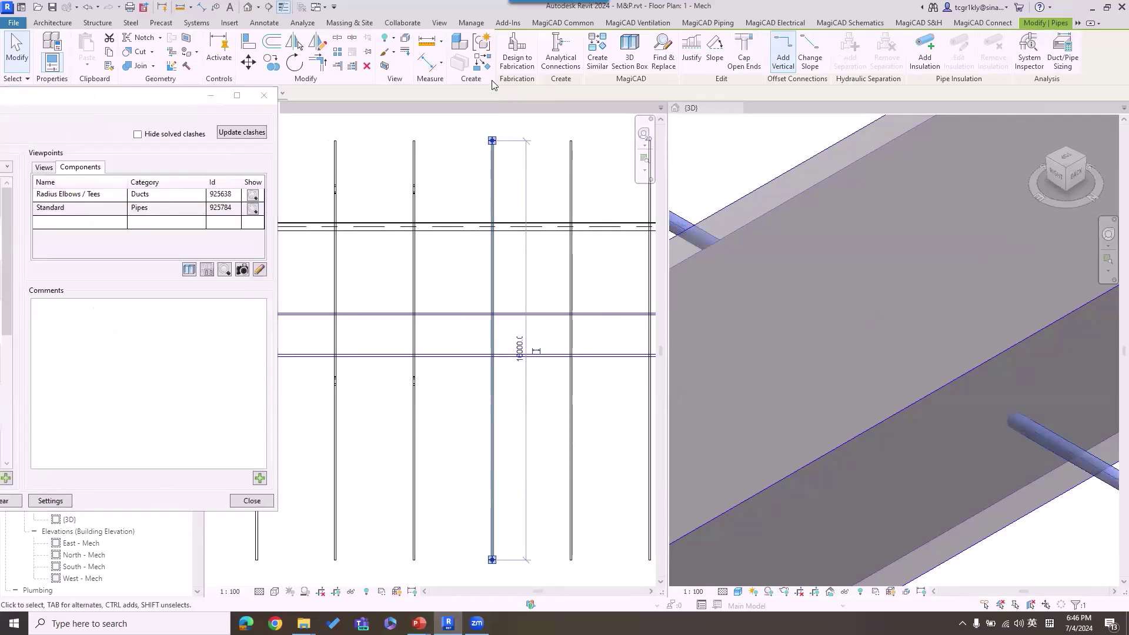
# Create a MagiCAD vertical crossing on the Clash-000006 pipe, routing it below the duct at 60° with 50 mm clearance
pyautogui.click(685, 23)
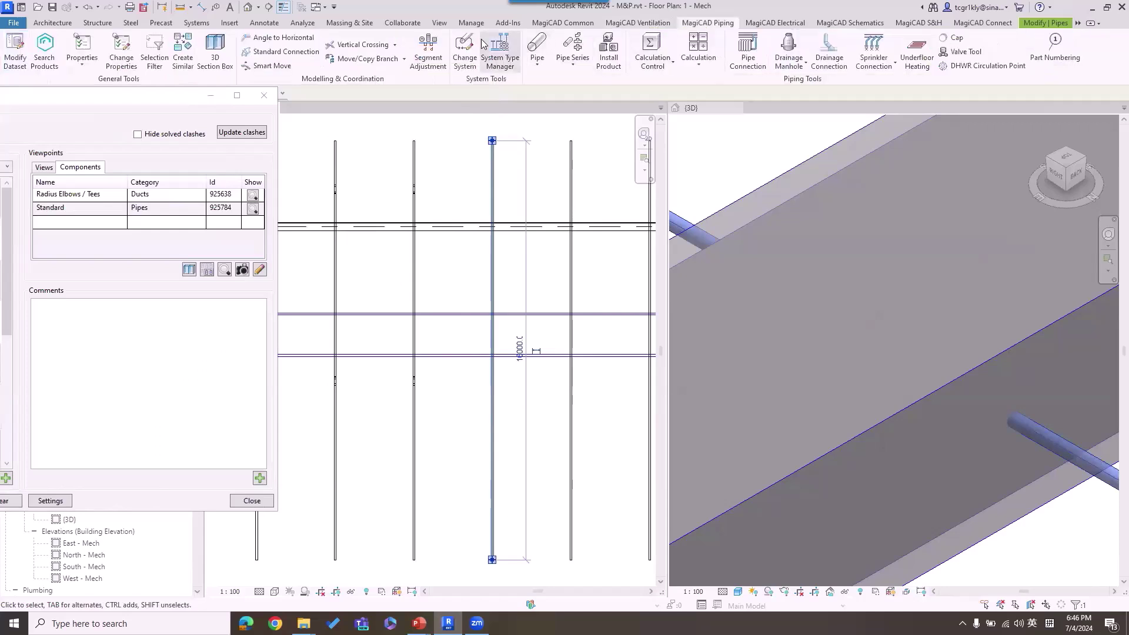
pyautogui.click(370, 46)
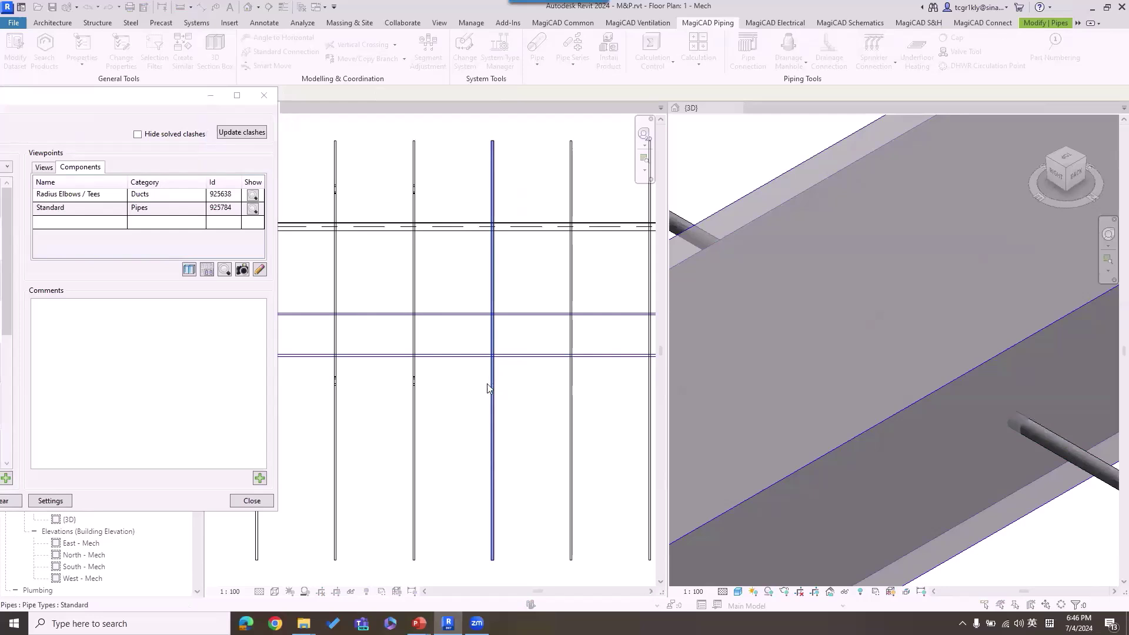
pyautogui.click(492, 289)
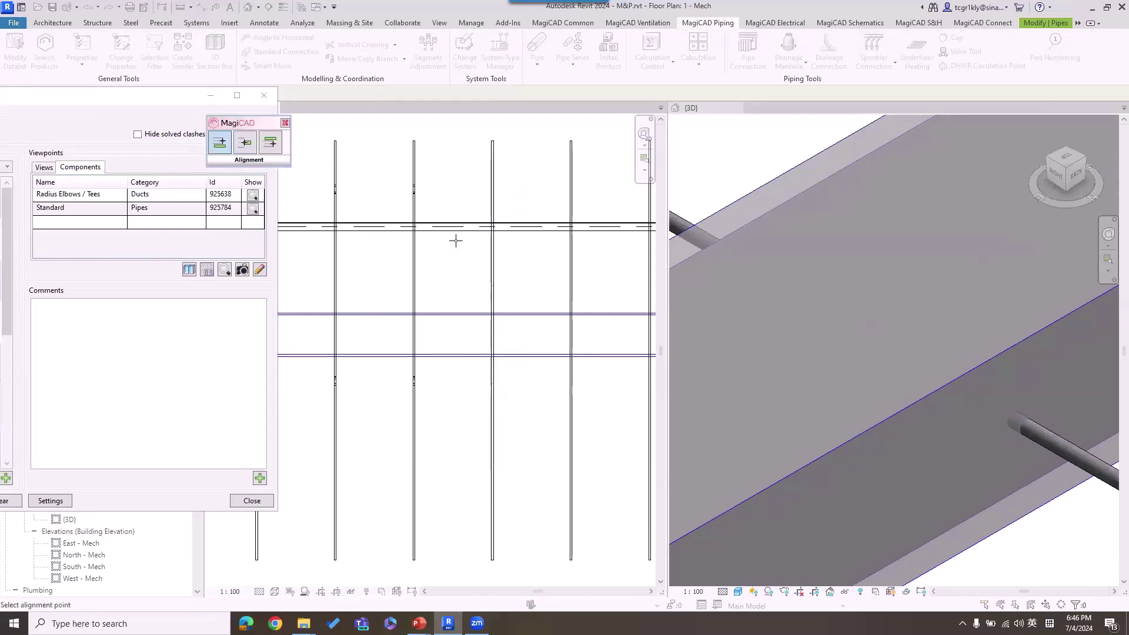
pyautogui.click(271, 143)
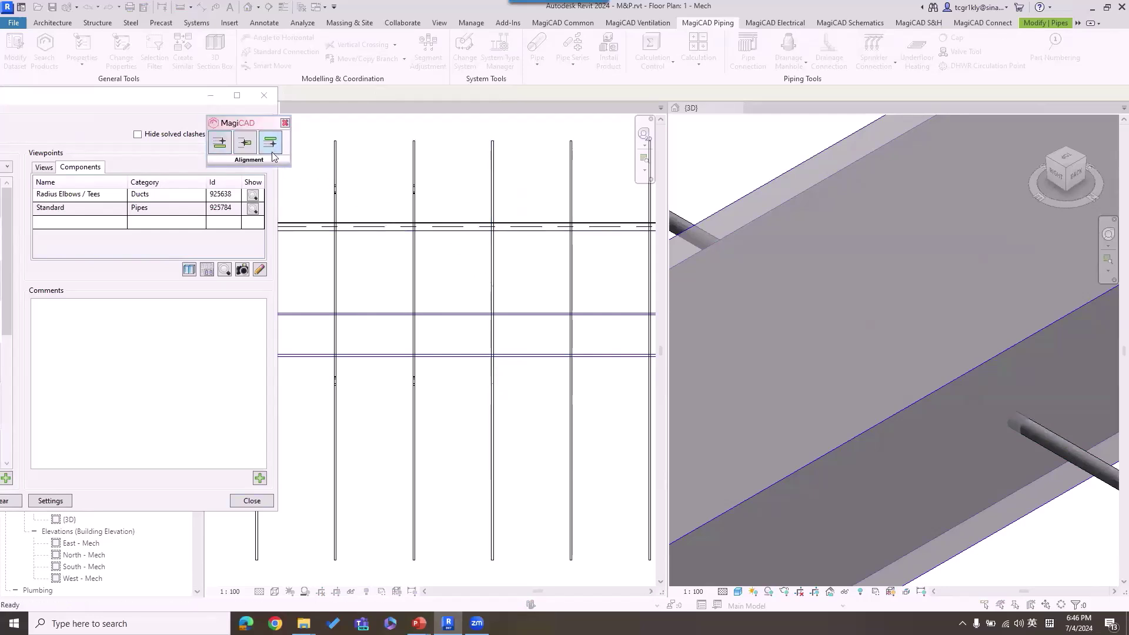
pyautogui.click(448, 312)
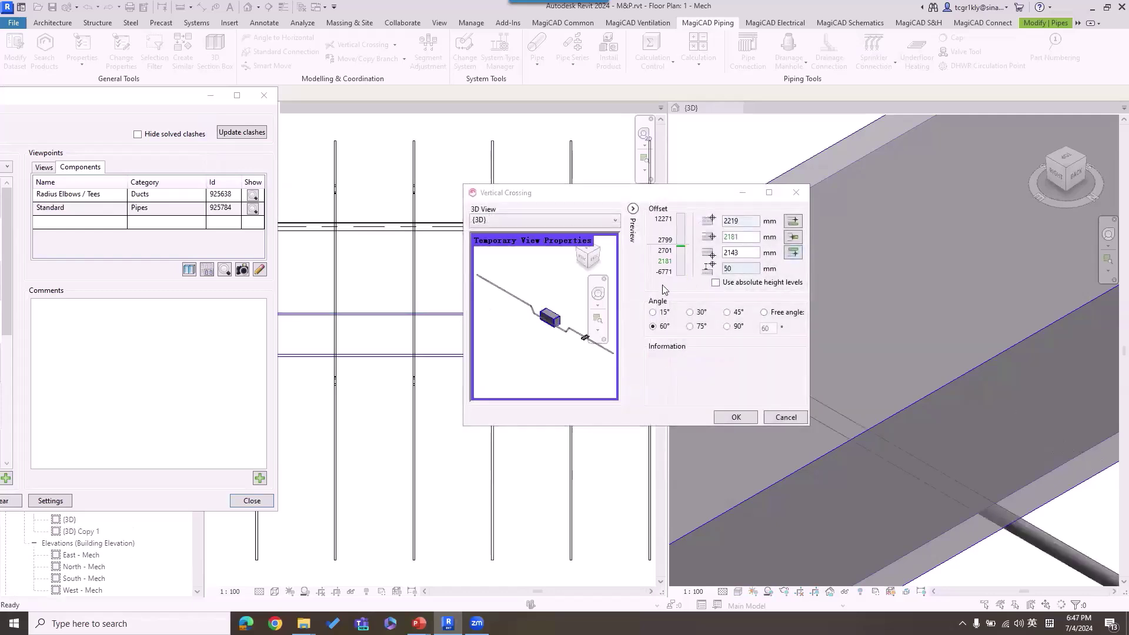
pyautogui.scroll(3, 556, 318)
pyautogui.keyDown('shift'); pyautogui.moveTo(552, 324); pyautogui.dragTo(501, 299, button='middle'); pyautogui.keyUp('shift')
pyautogui.click(736, 417)
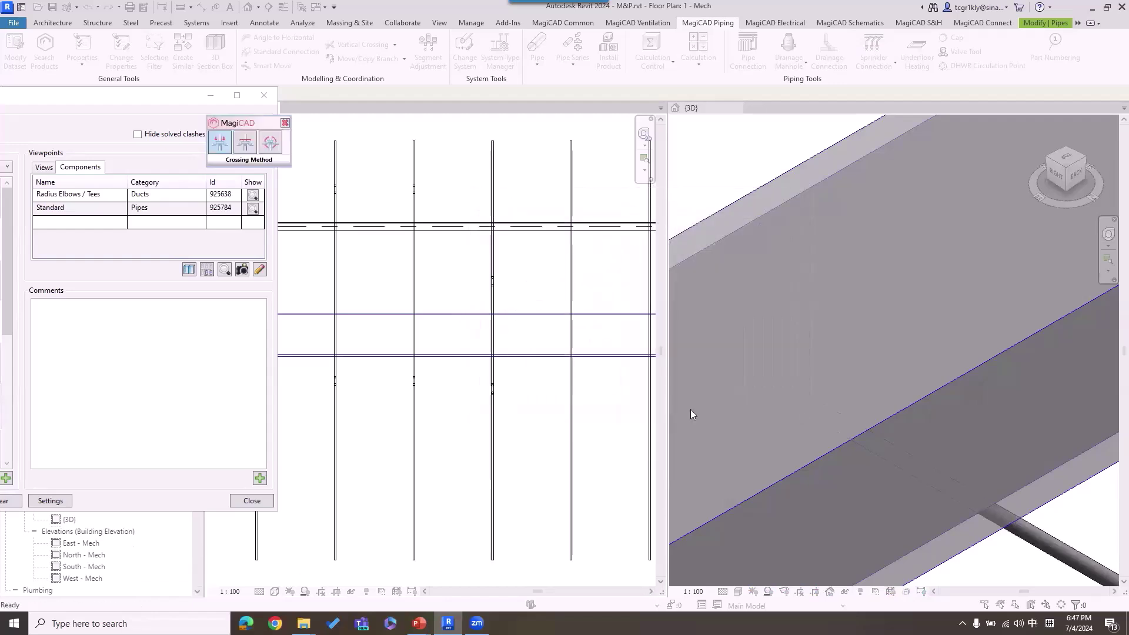
pyautogui.scroll(-3, 810, 389)
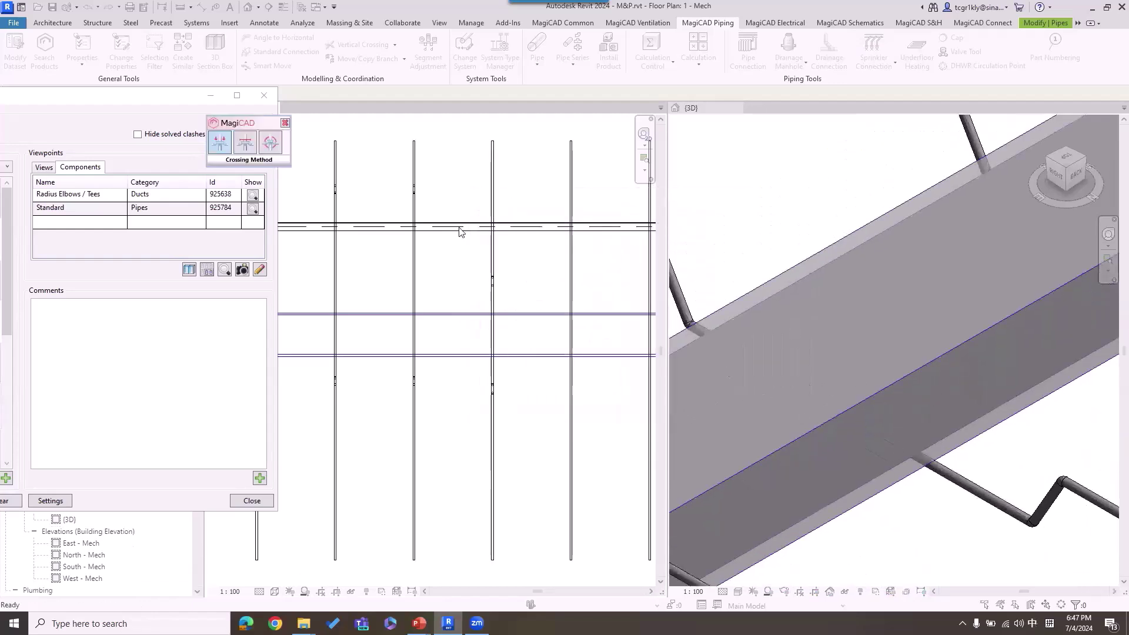
pyautogui.rightClick(441, 163)
pyautogui.click(453, 167)
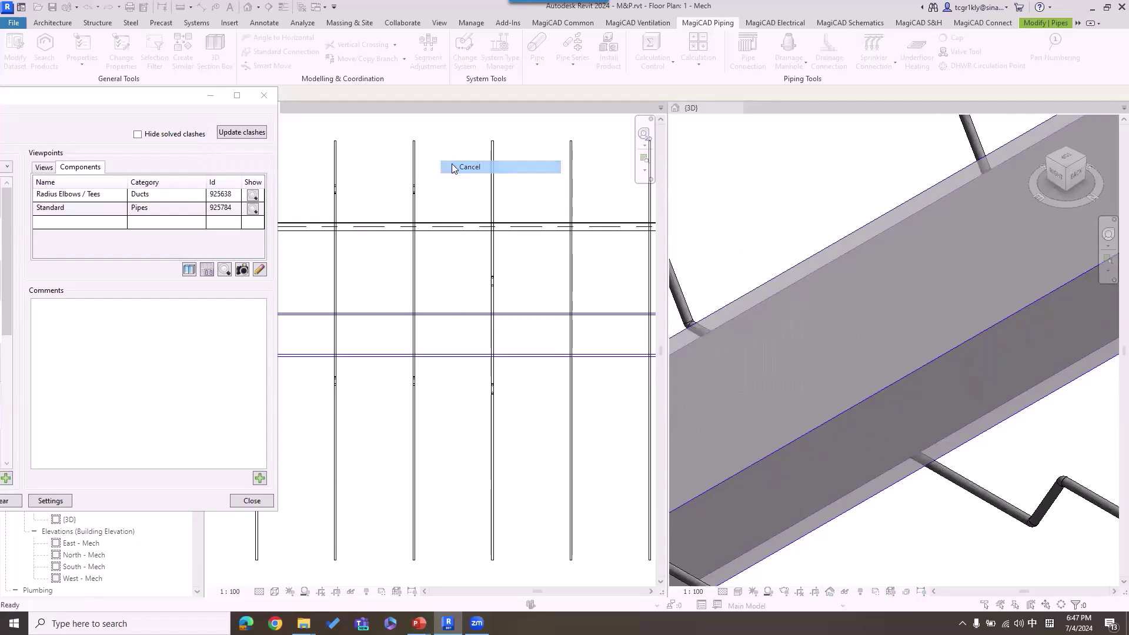
# Bring the BCF Manager back into view and update the clashes in the report
pyautogui.click(158, 97)
pyautogui.moveTo(467, 102); pyautogui.dragTo(486, 99)
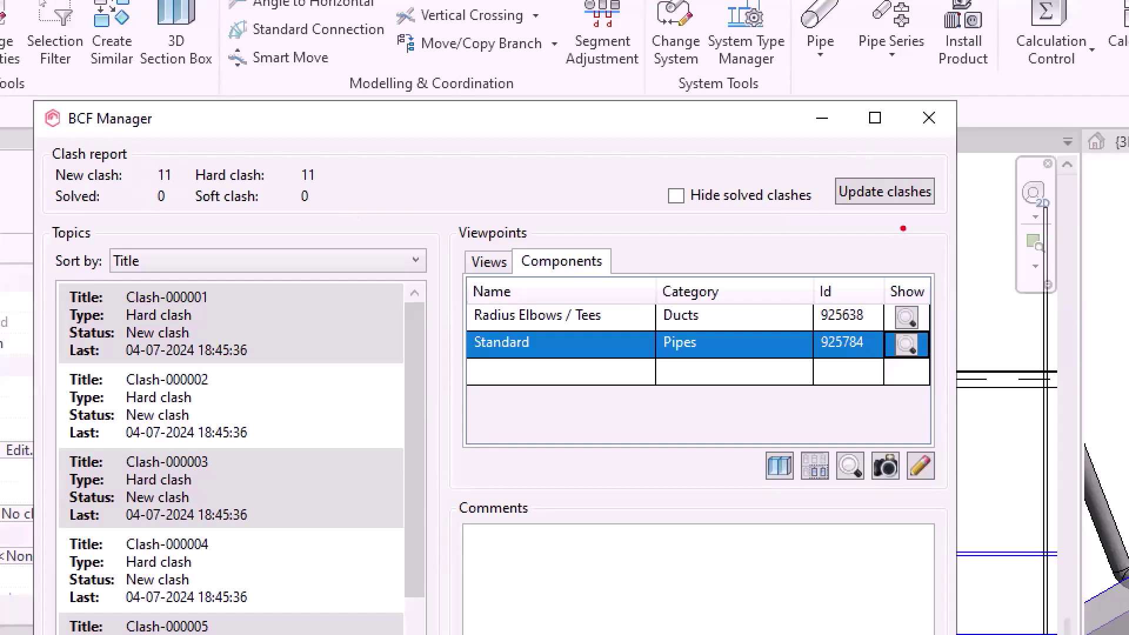
pyautogui.moveTo(905, 217); pyautogui.dragTo(951, 188)
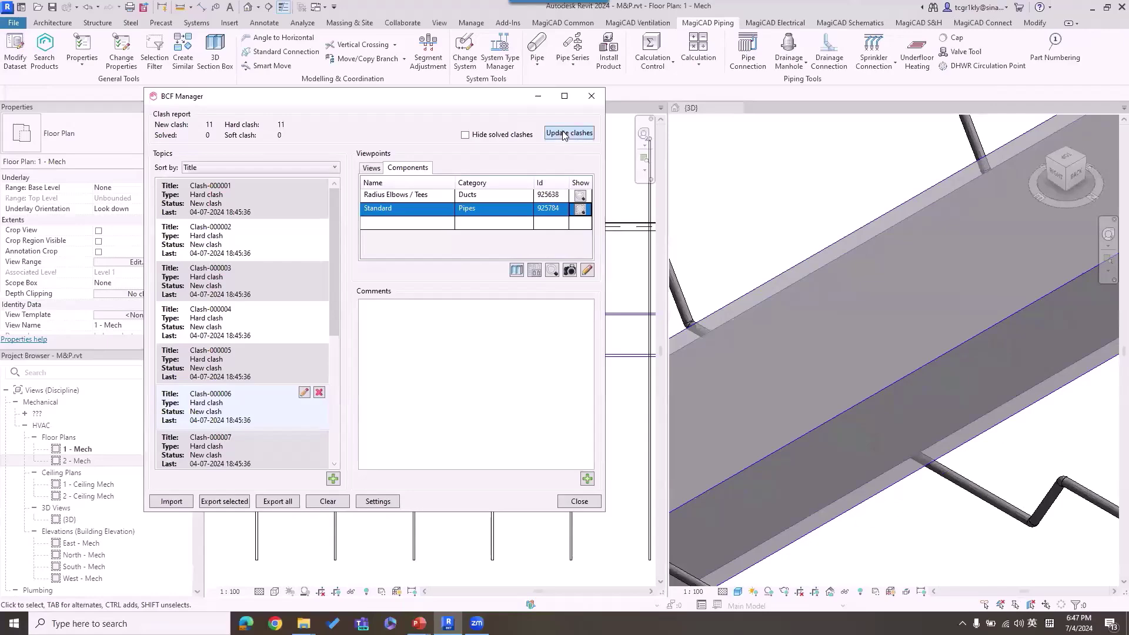
pyautogui.click(563, 133)
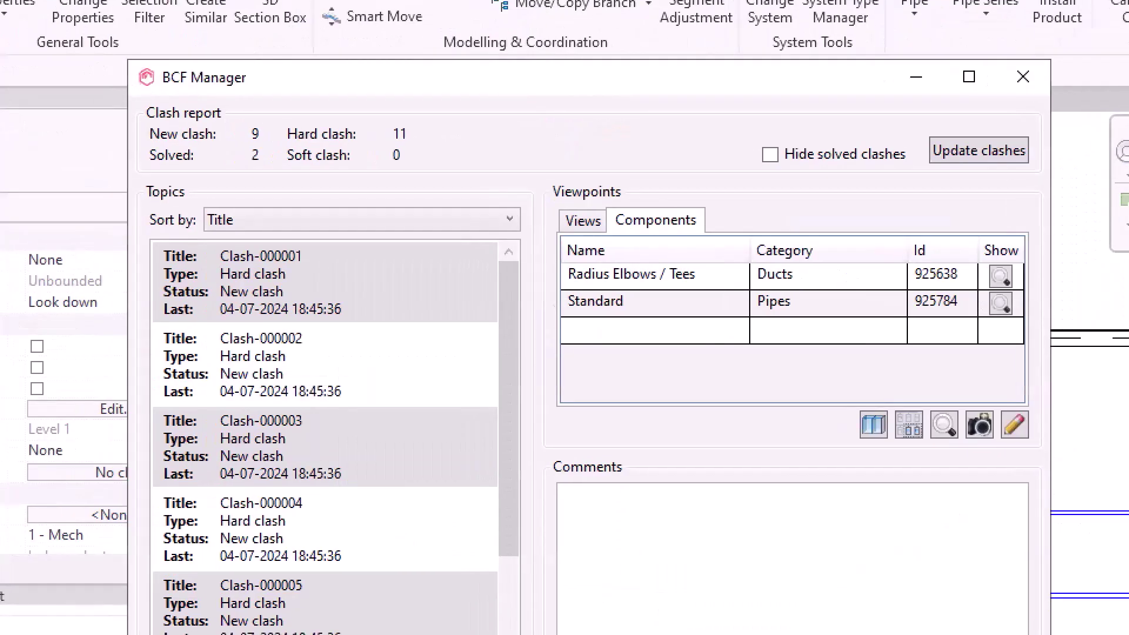
pyautogui.moveTo(254, 137)
pyautogui.mouseDown()
pyautogui.moveTo(268, 204)
pyautogui.moveTo(268, 143)
pyautogui.mouseUp()
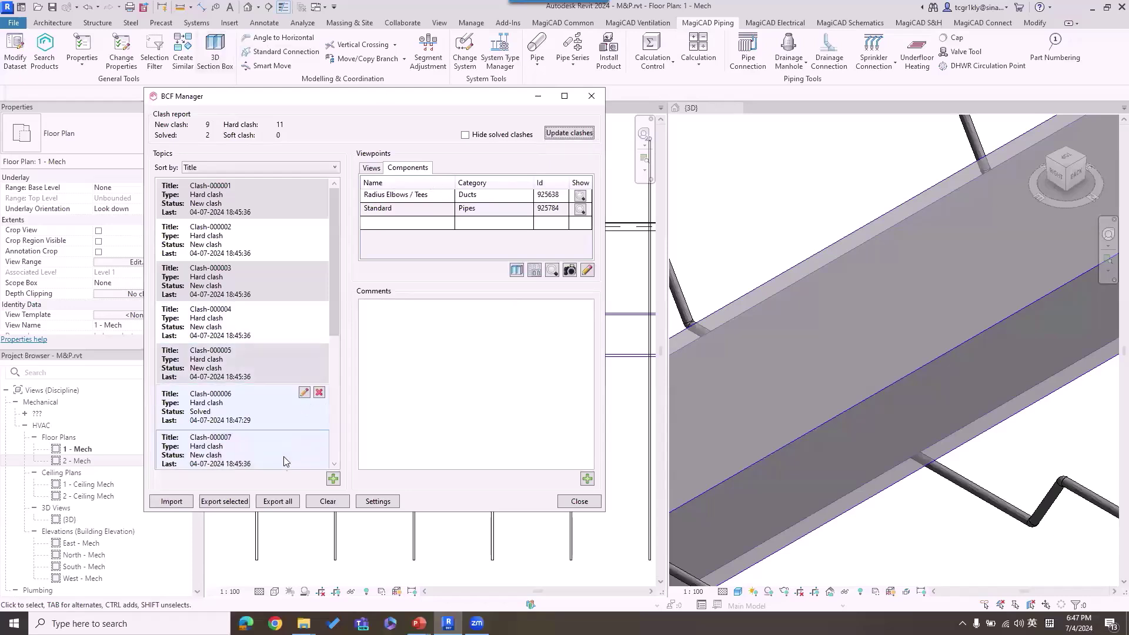
# Open the report export options for all clashes, review the available formats and versions, and leave without exporting
pyautogui.click(277, 501)
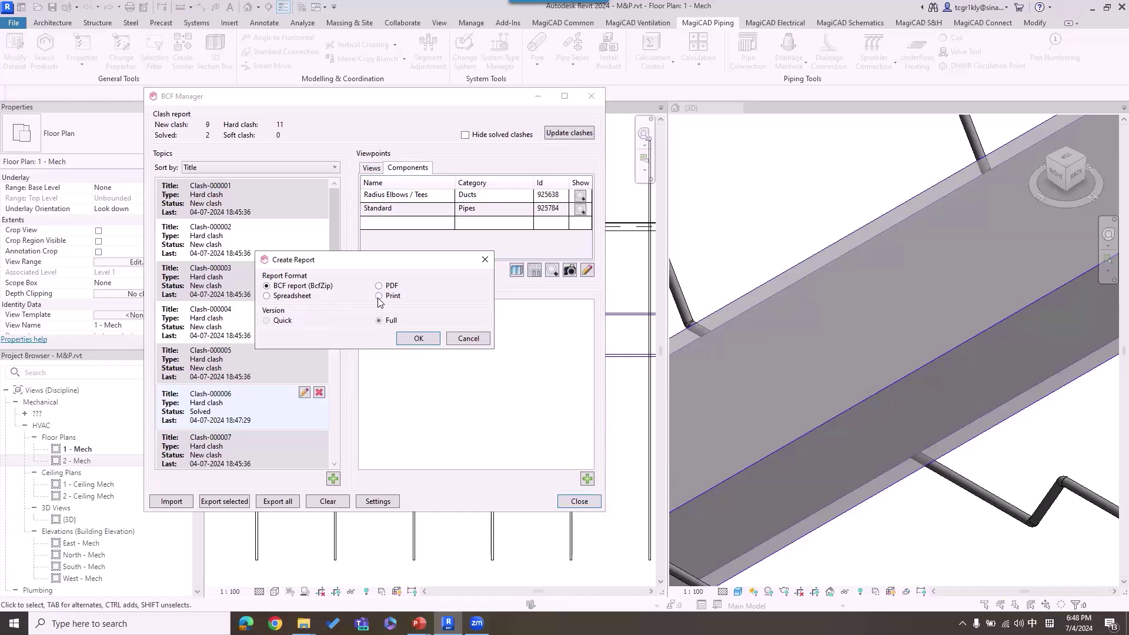
pyautogui.click(485, 260)
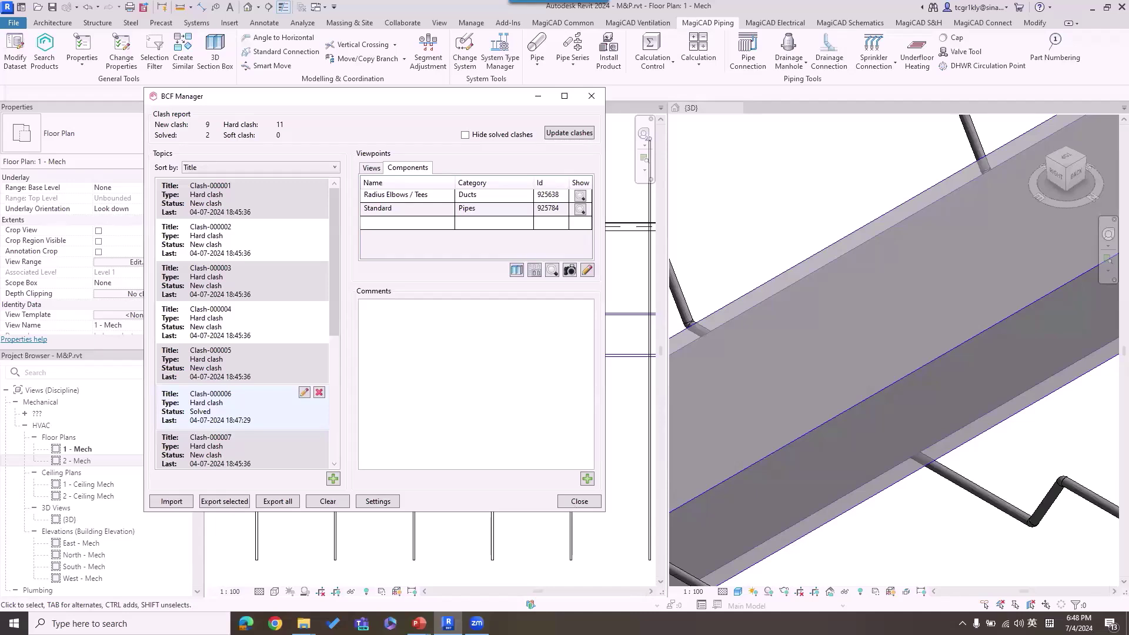
pyautogui.moveTo(419, 624)
pyautogui.click(294, 571)
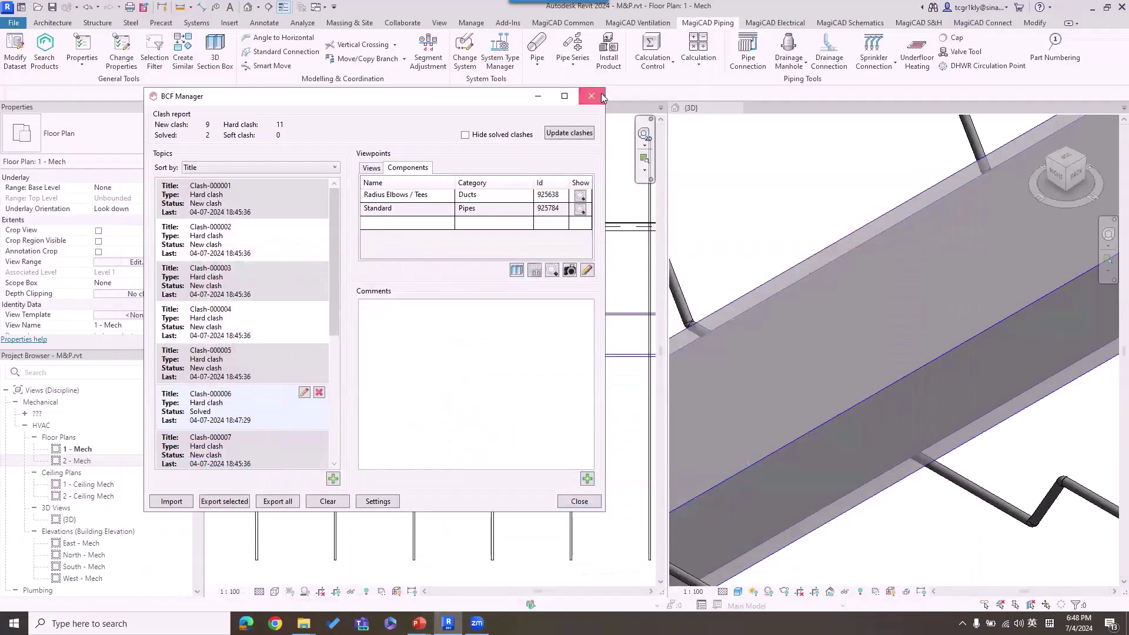
# Close the BCF Manager, discarding the changes, and bring the Revit floor plan back to the front
pyautogui.click(591, 97)
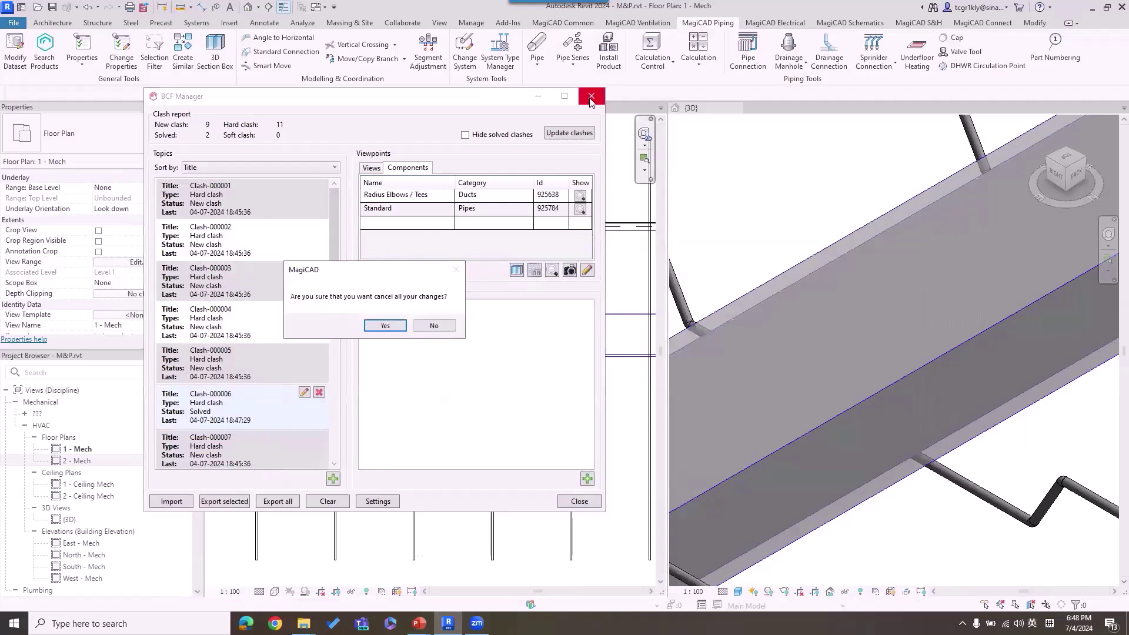
pyautogui.click(383, 325)
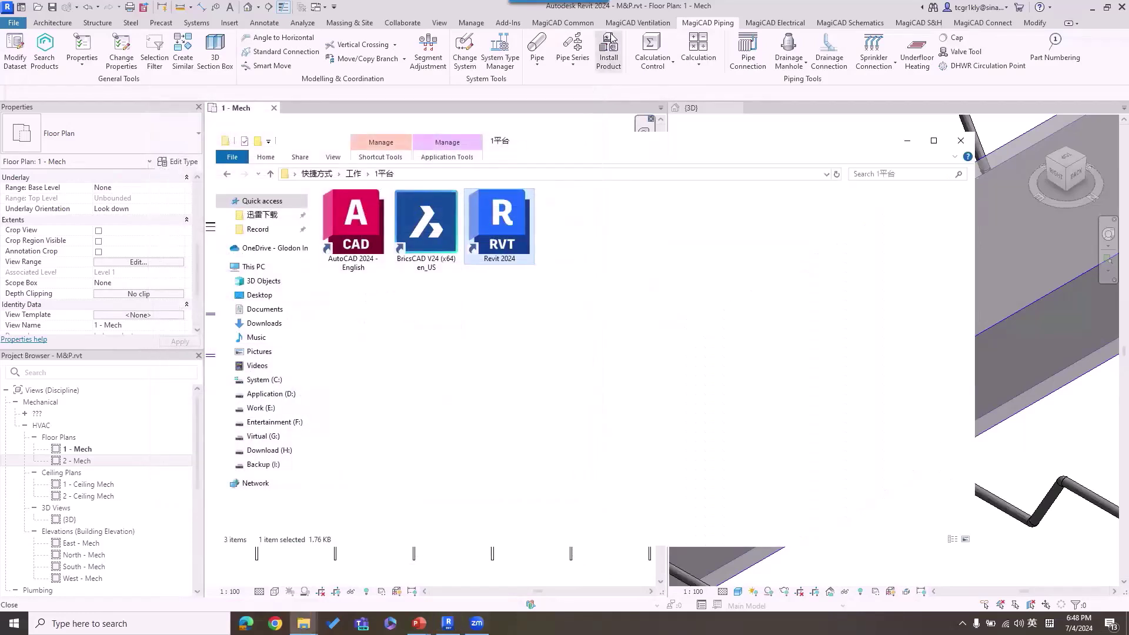
pyautogui.click(662, 8)
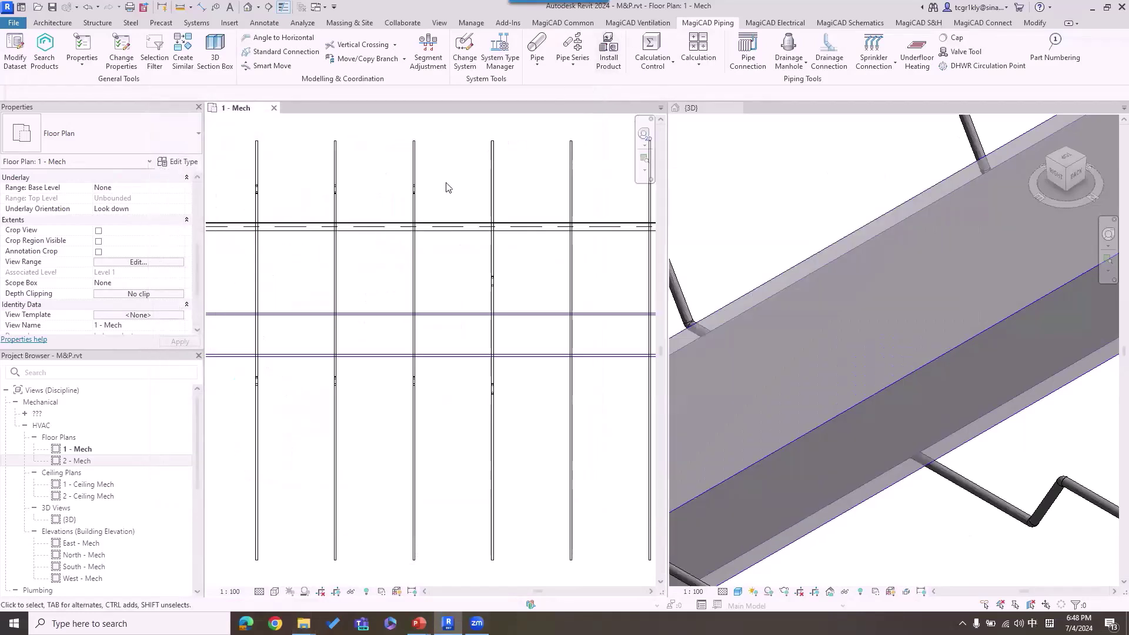
# Draw a straight Generic - 200mm basic wall across the parallel pipes, just above the horizontal duct in the 1 - Mech floor plan
pyautogui.scroll(-2, 452, 180)
pyautogui.scroll(-2, 455, 182)
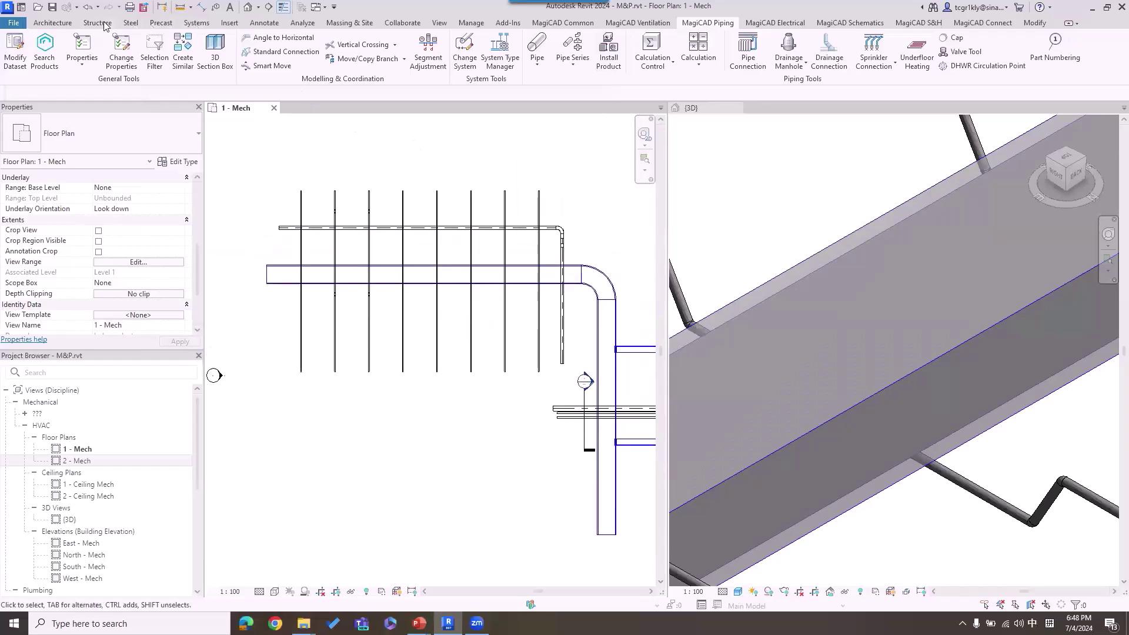
pyautogui.click(59, 24)
pyautogui.click(51, 44)
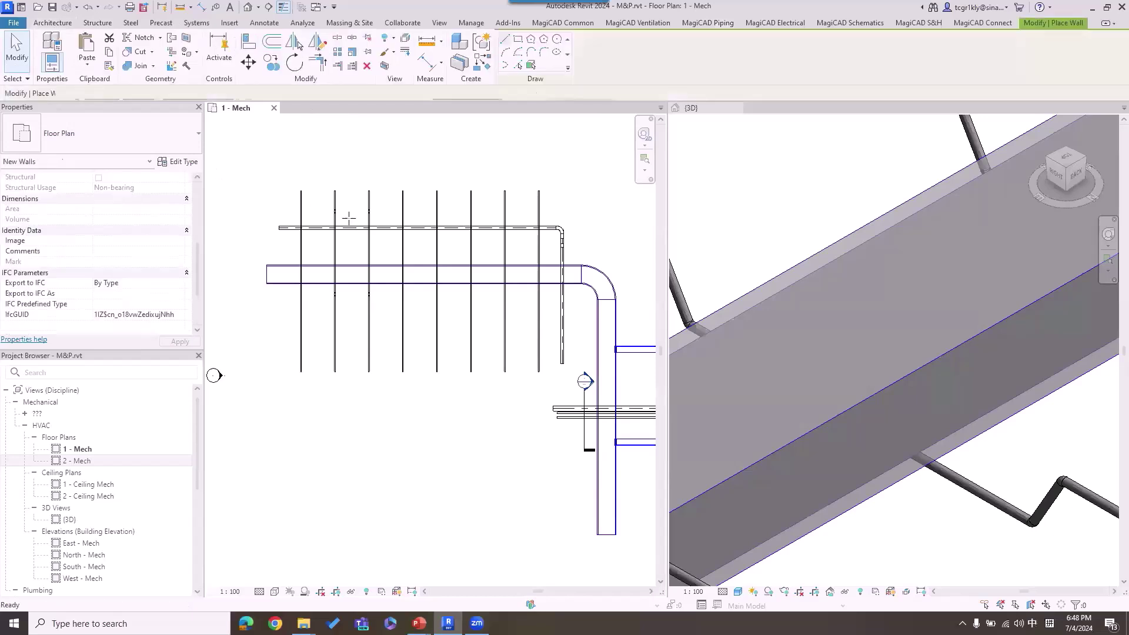
pyautogui.click(274, 249)
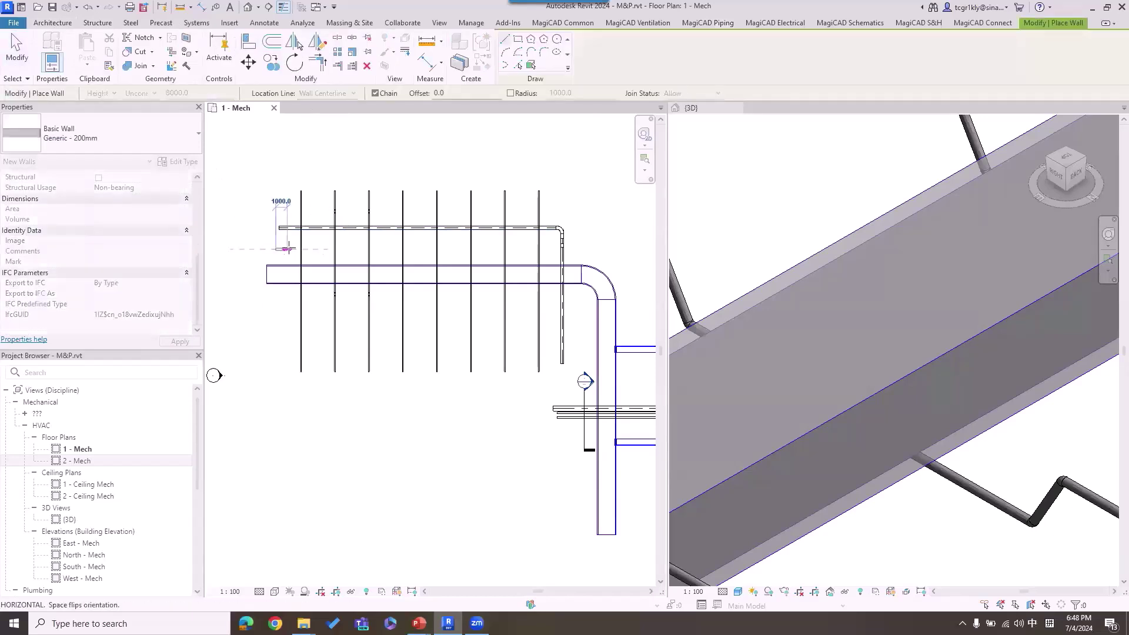
pyautogui.rightClick(588, 191)
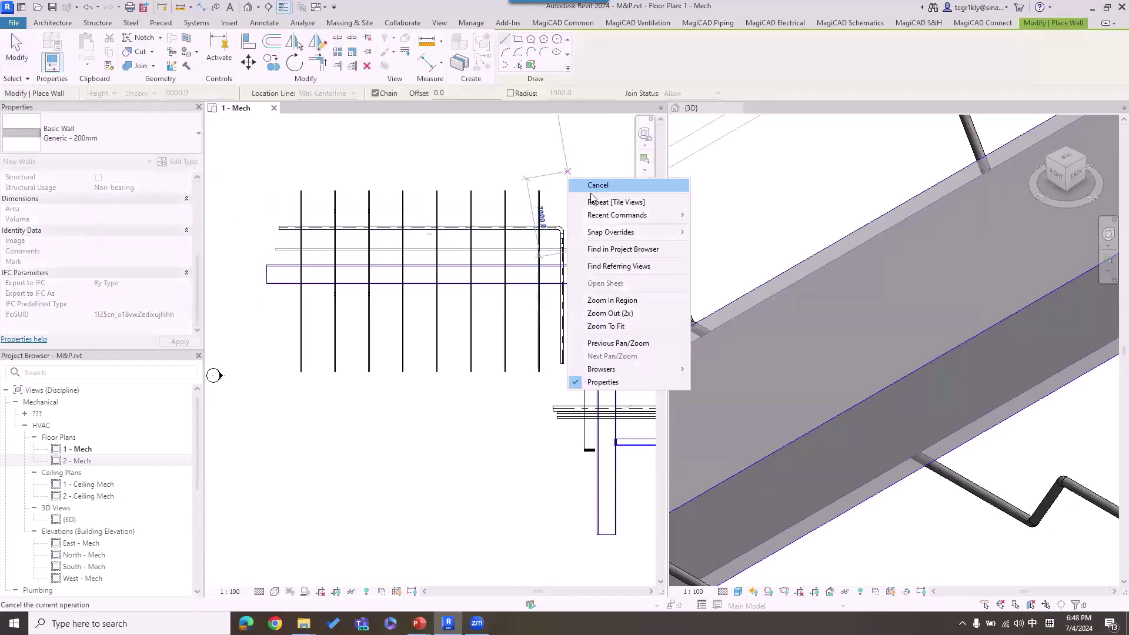
pyautogui.click(589, 189)
pyautogui.rightClick(565, 176)
pyautogui.click(630, 184)
# Set the 3D view's Discipline to Coordination and examine where the pipes pass through the wall
pyautogui.click(863, 185)
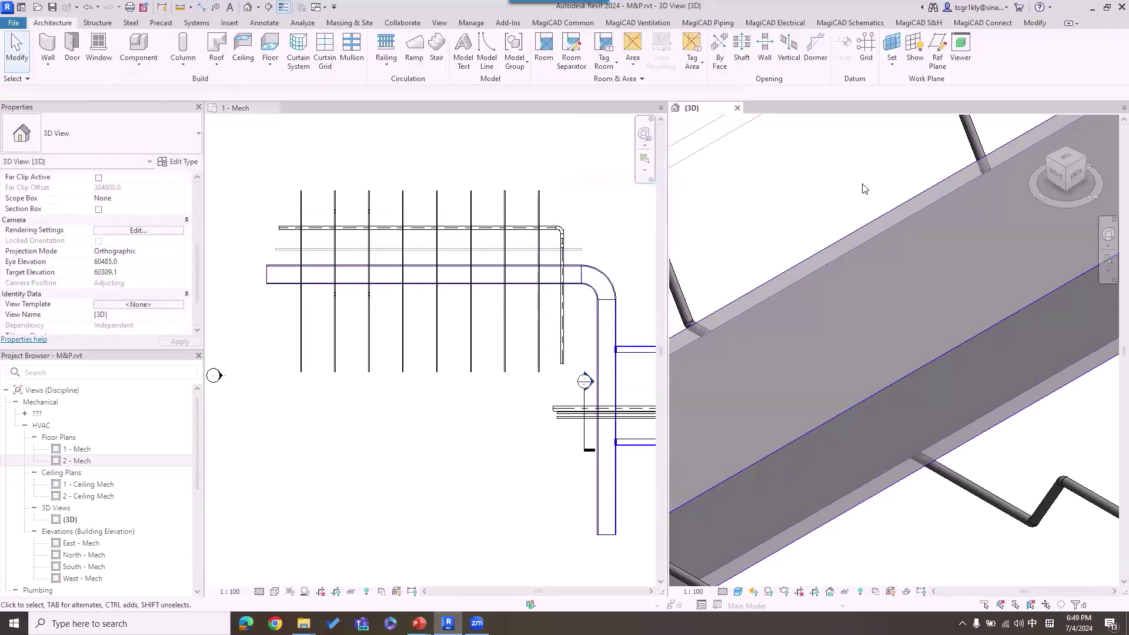
pyautogui.scroll(-6, 863, 188)
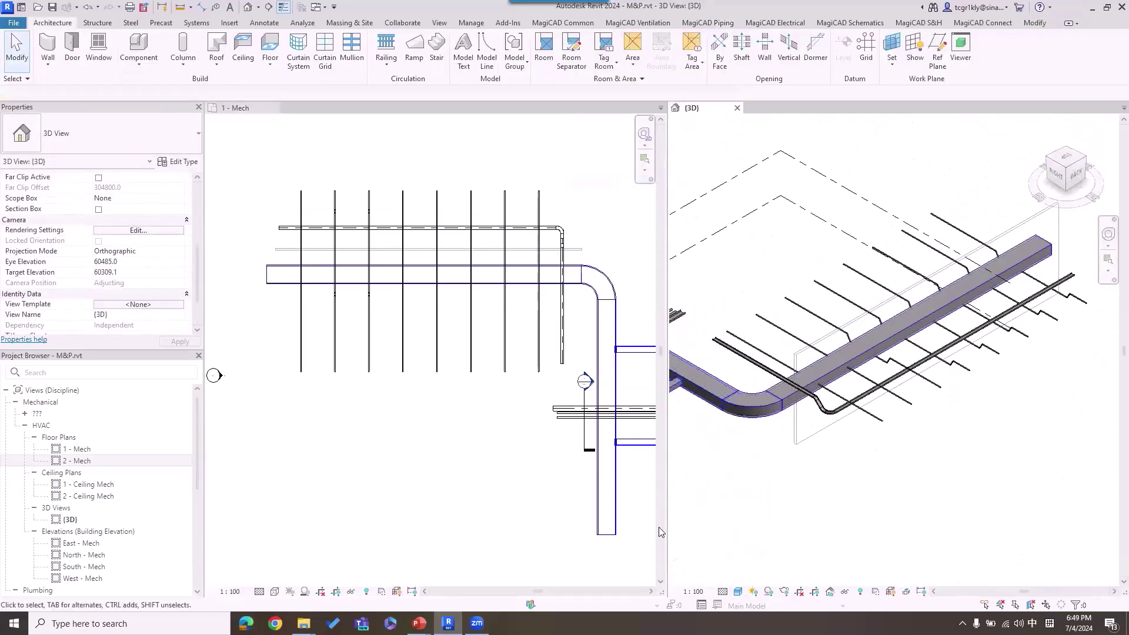
pyautogui.moveTo(197, 265); pyautogui.dragTo(198, 215)
pyautogui.click(179, 219)
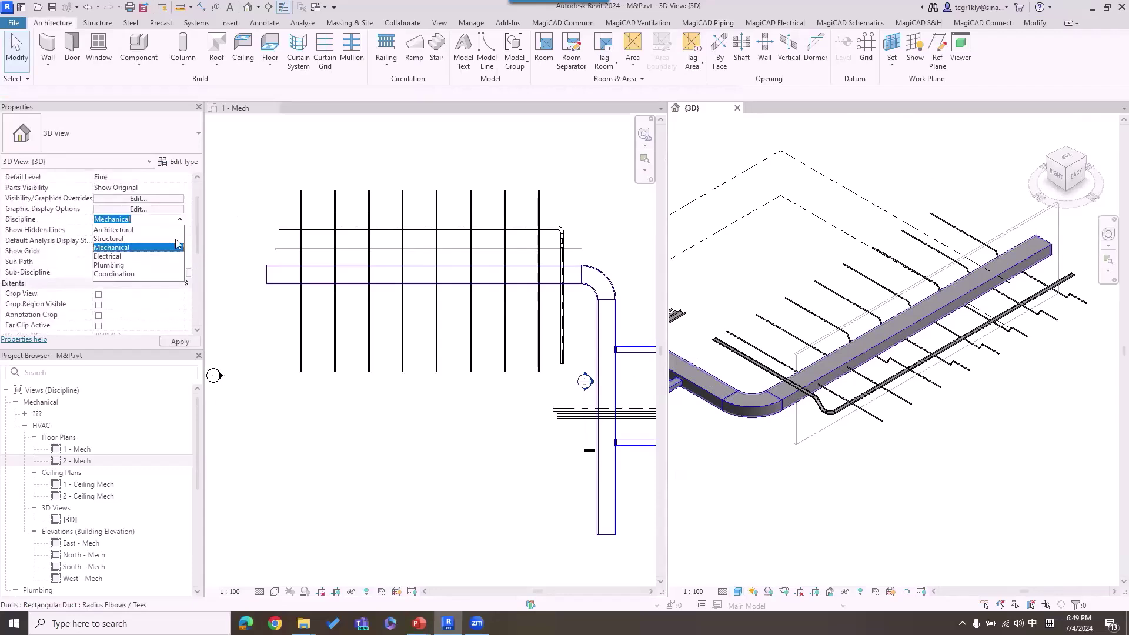
pyautogui.click(144, 275)
pyautogui.scroll(4, 866, 348)
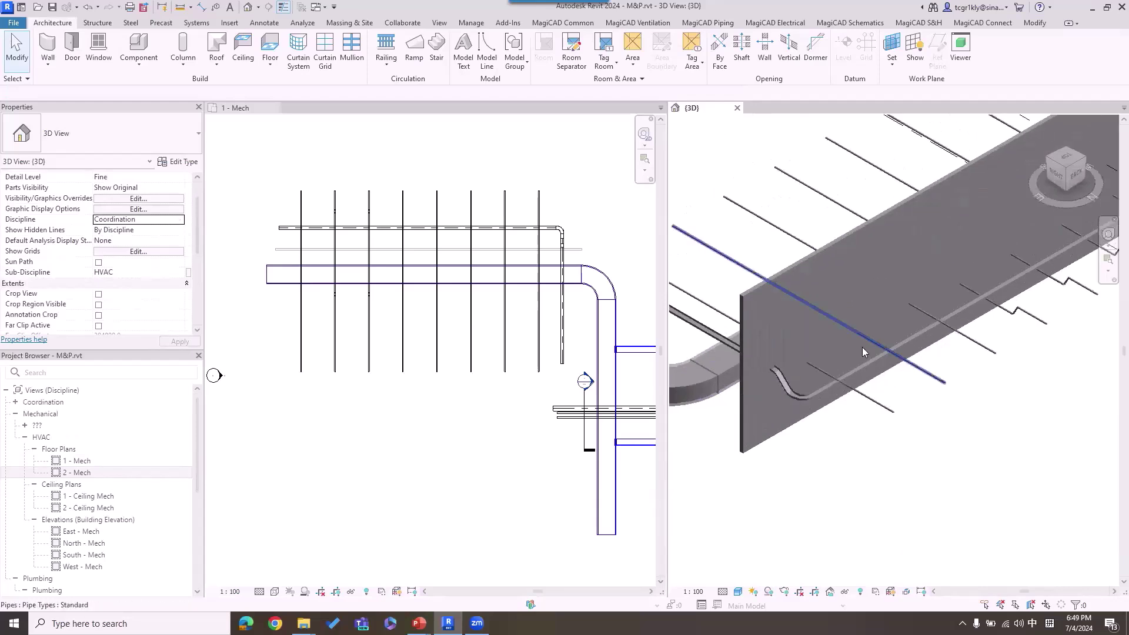
pyautogui.scroll(3, 799, 347)
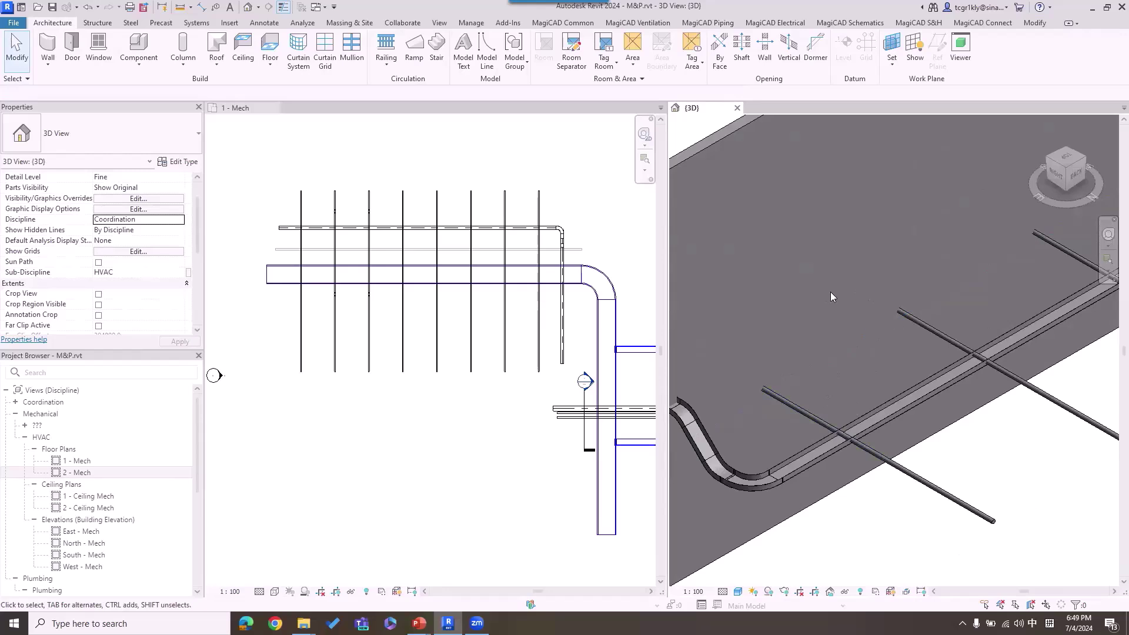
# Create automatic MagiCAD builderswork opening provisions for the MEP elements in the current 1 - Mech view against all structural models
pyautogui.click(547, 169)
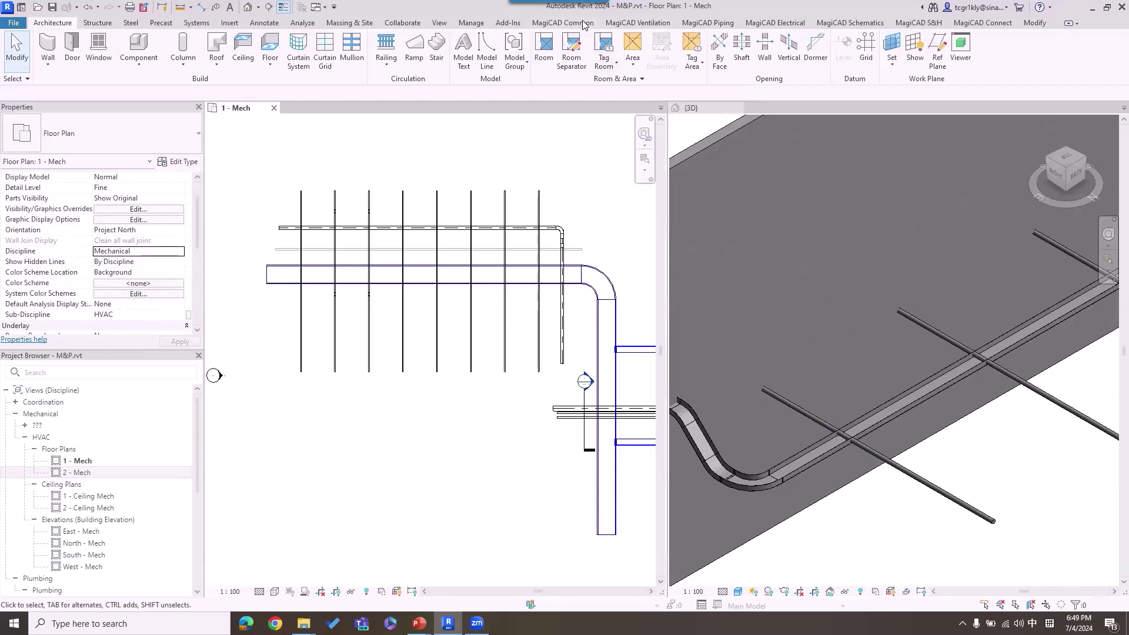
pyautogui.click(545, 24)
pyautogui.click(252, 56)
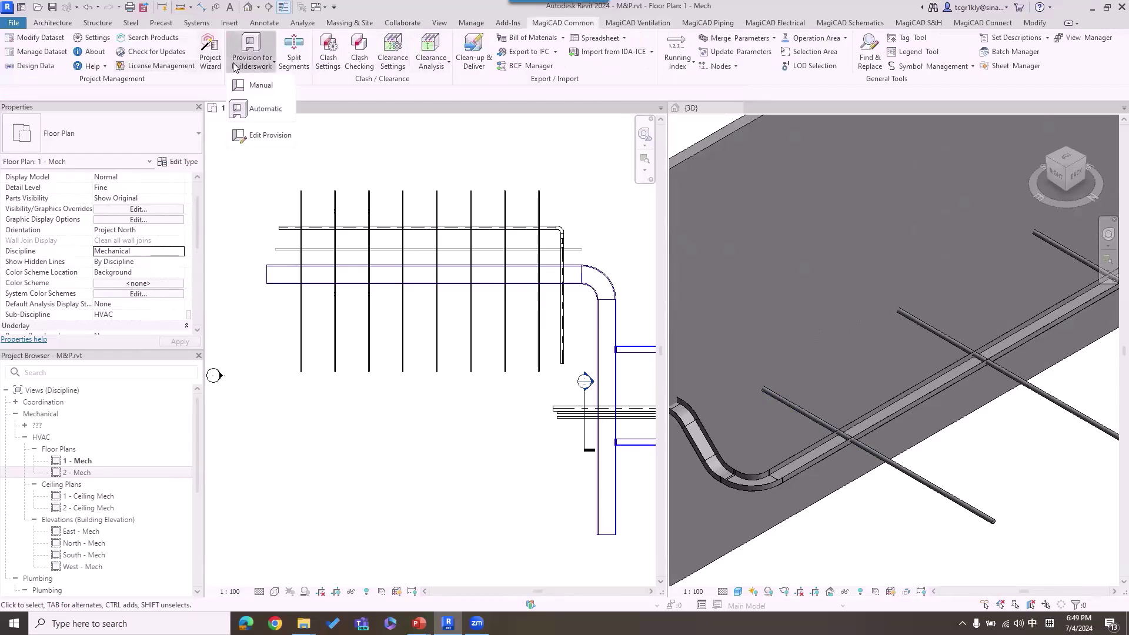
pyautogui.click(265, 110)
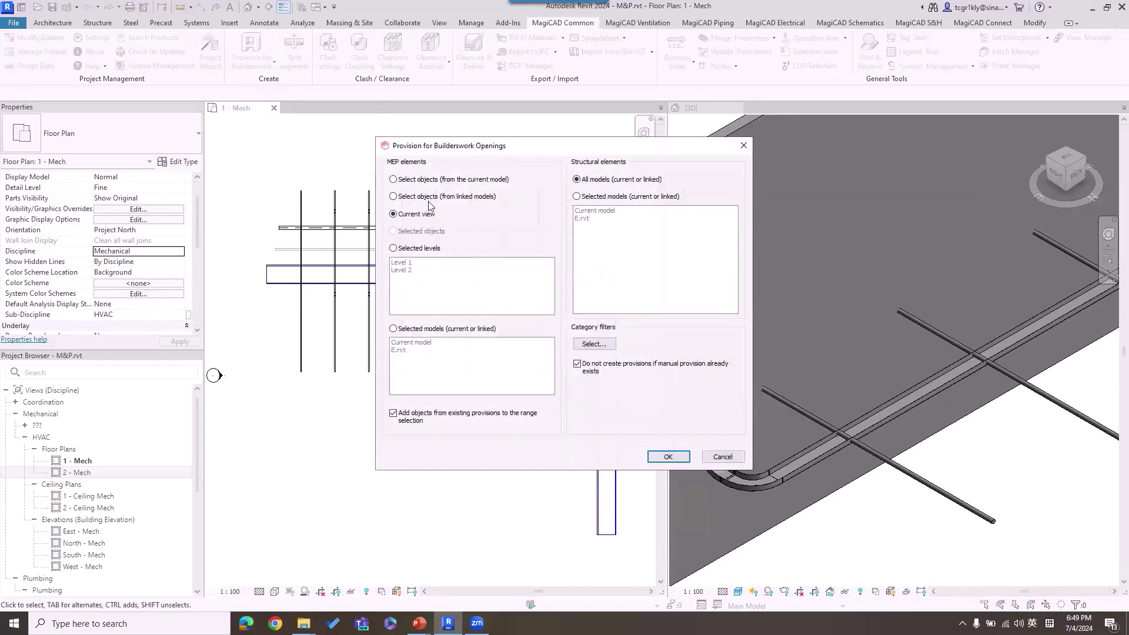
pyautogui.click(668, 456)
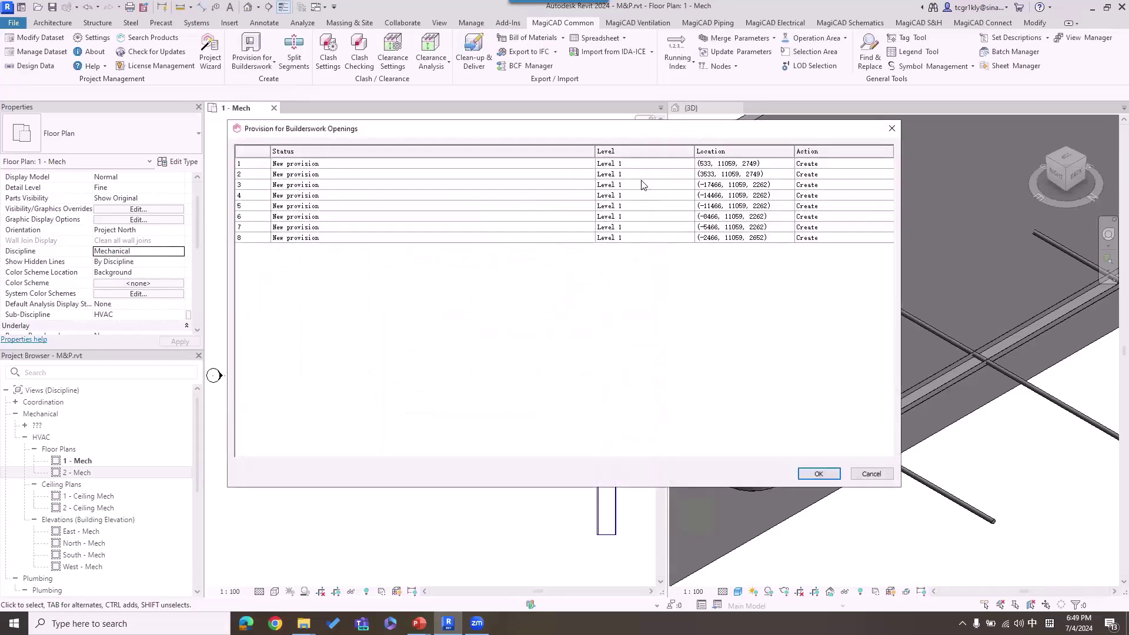
pyautogui.click(813, 478)
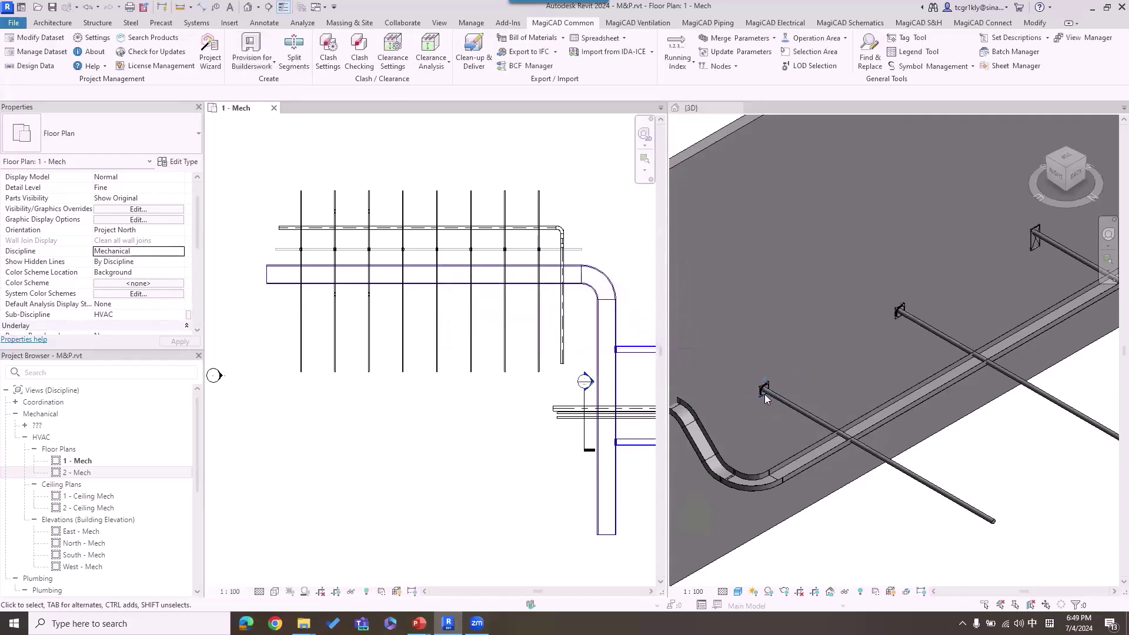
# Examine the void provisions around the pipes at the wall in the 3D view
pyautogui.scroll(3, 1047, 257)
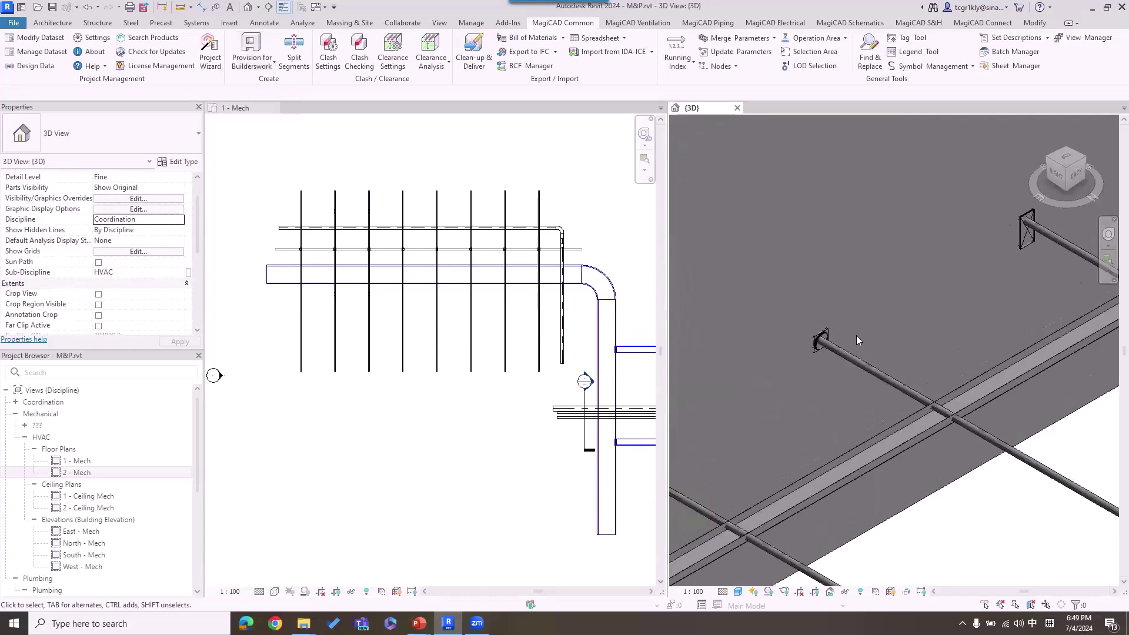
pyautogui.scroll(-3, 862, 333)
pyautogui.moveTo(905, 324); pyautogui.dragTo(676, 458, button='middle')
pyautogui.scroll(3, 947, 310)
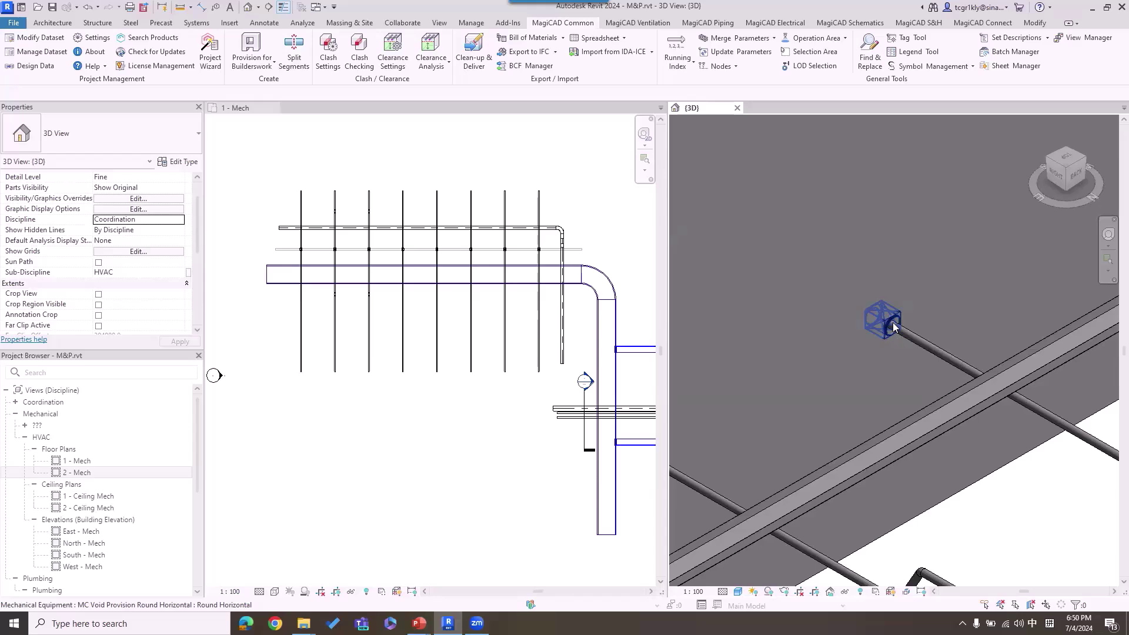
# Review the Manage Openings options of the MagiCAD Builders work openings tool without running any
pyautogui.click(417, 415)
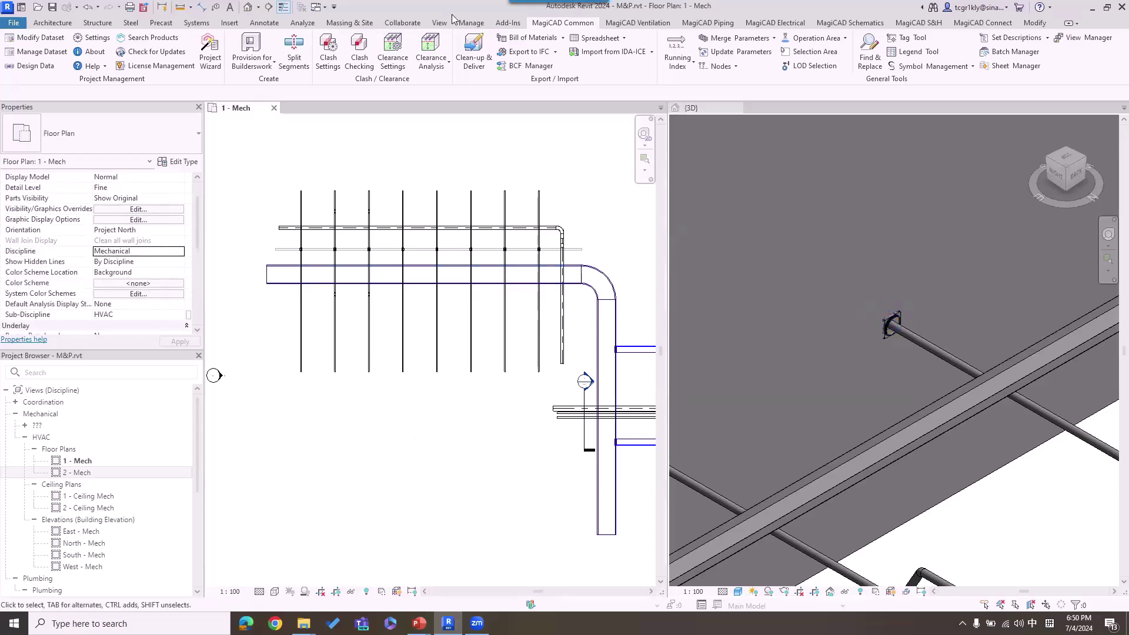
pyautogui.click(517, 24)
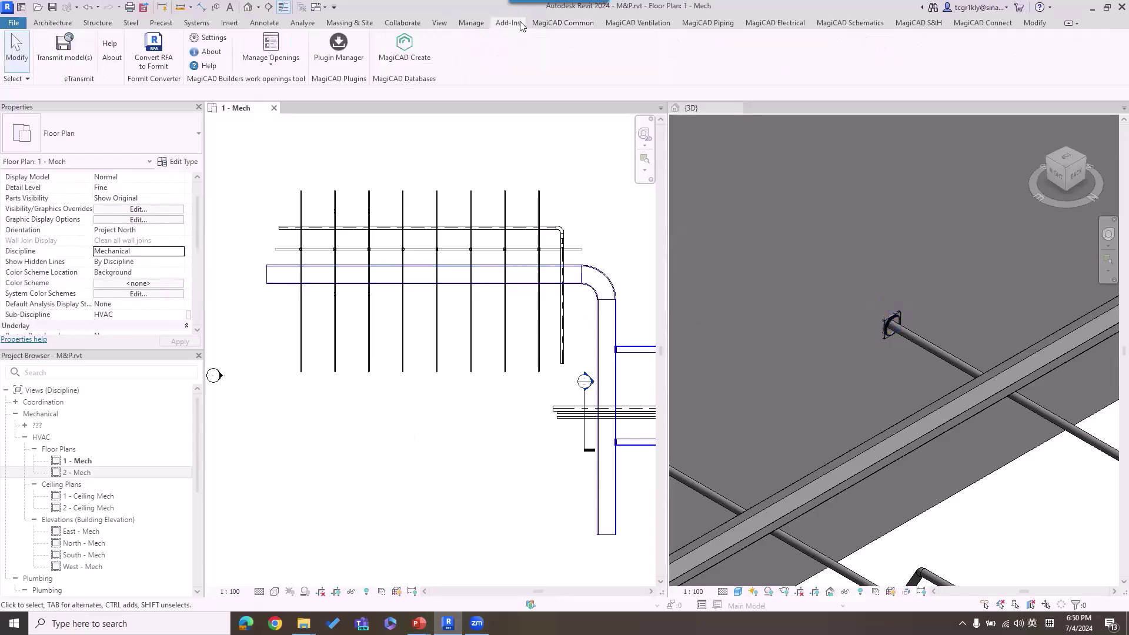
pyautogui.click(289, 66)
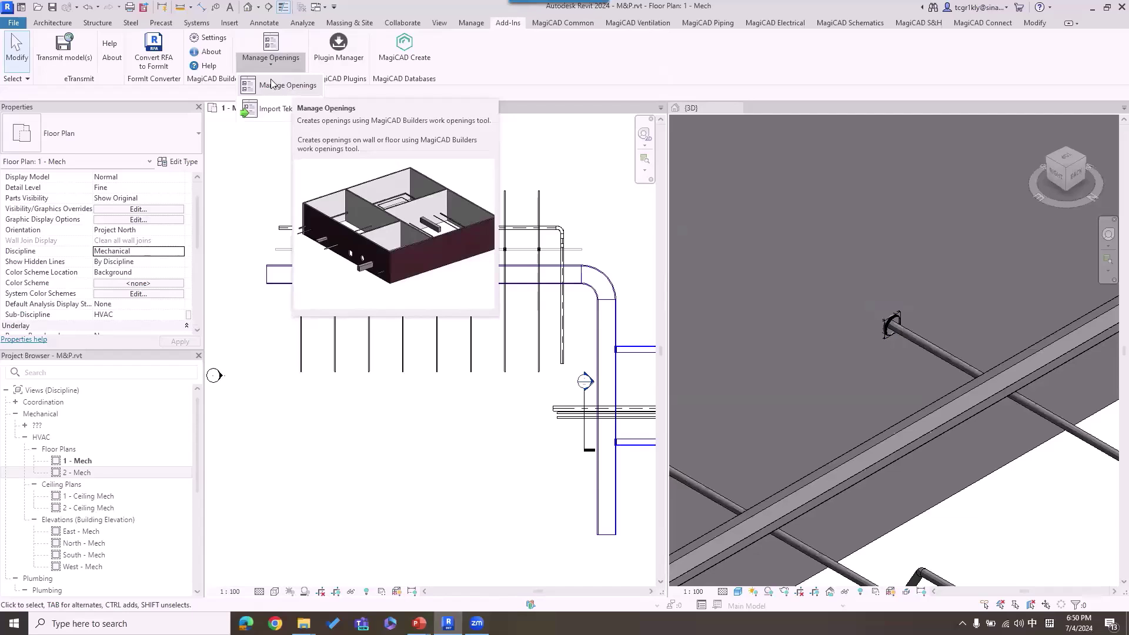
pyautogui.click(261, 157)
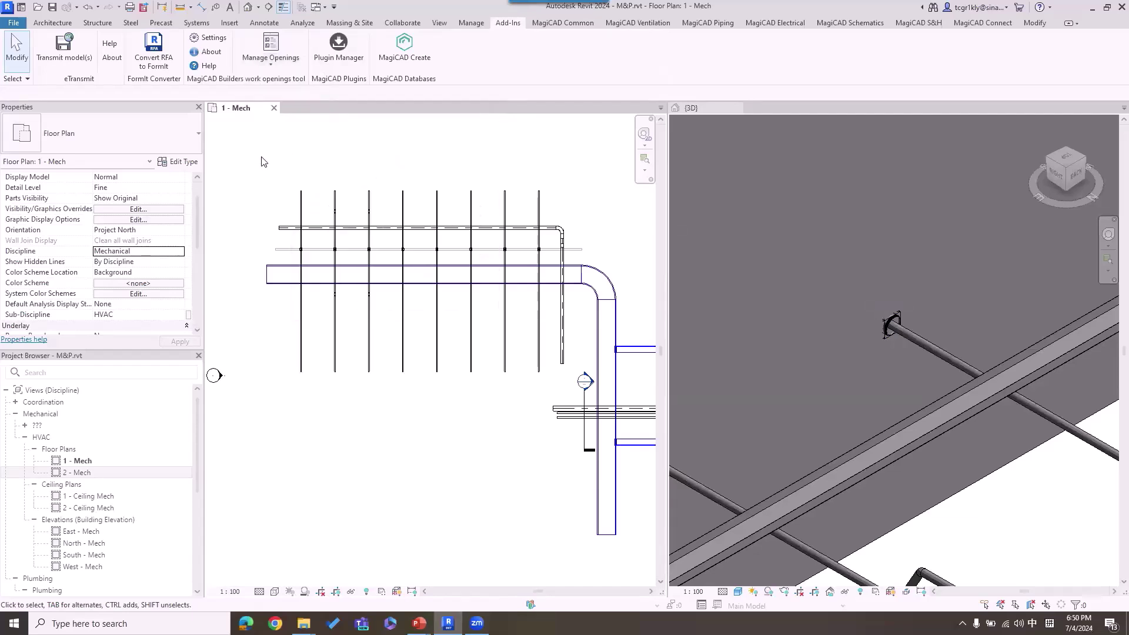
# Move the second pipe run together with its provision towards the first pipe in the floor plan
pyautogui.scroll(3, 322, 206)
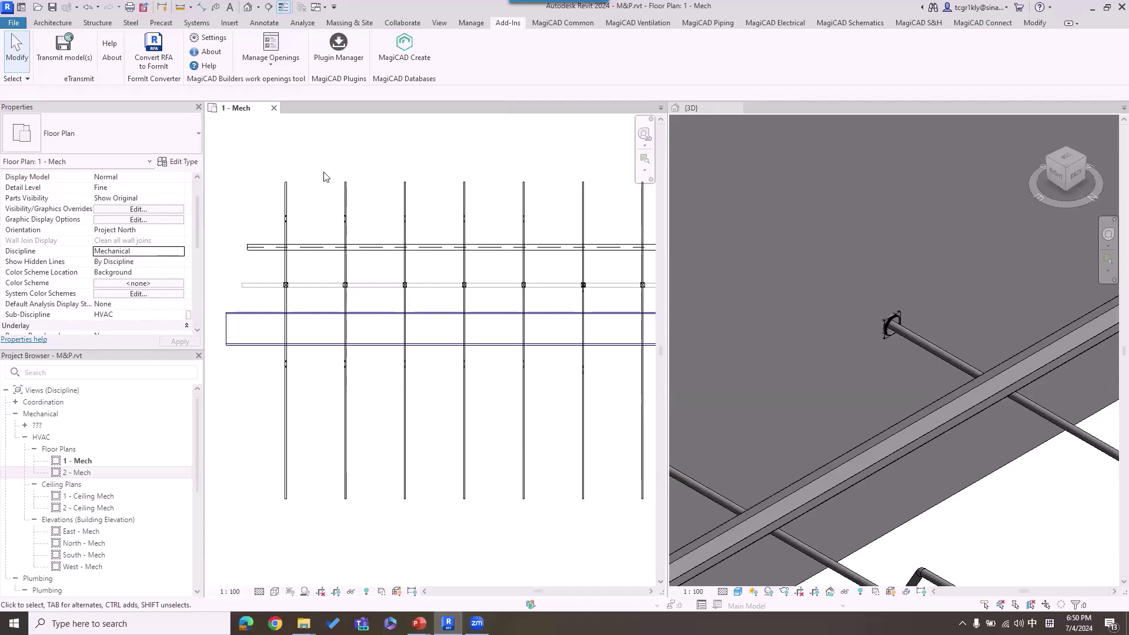
pyautogui.moveTo(321, 167); pyautogui.dragTo(380, 548)
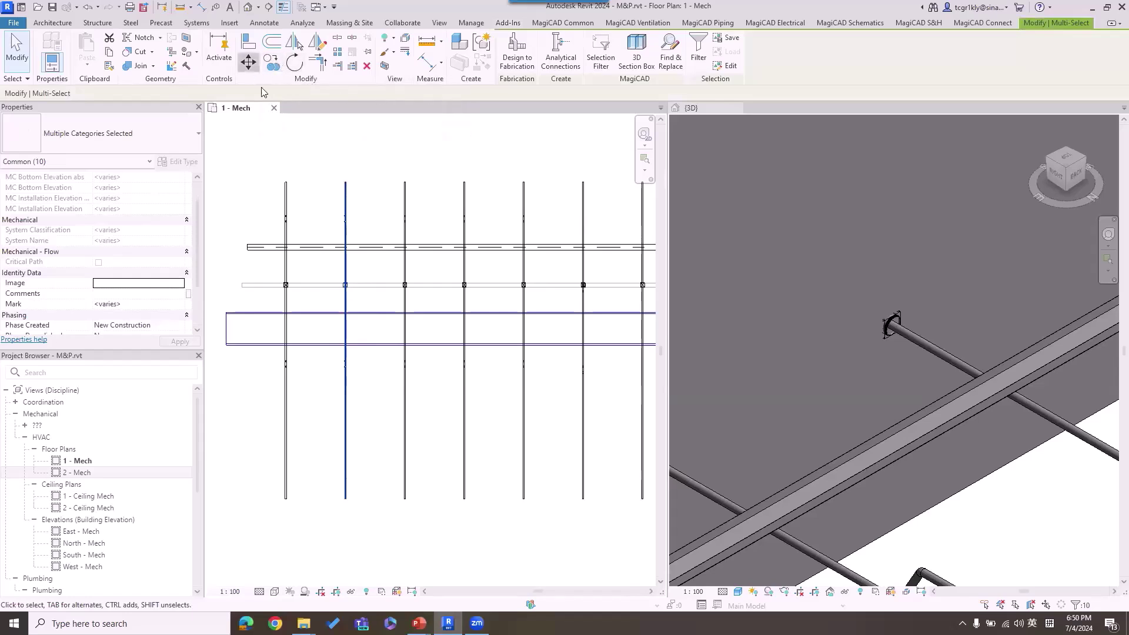
pyautogui.click(248, 62)
pyautogui.click(381, 222)
pyautogui.click(351, 222)
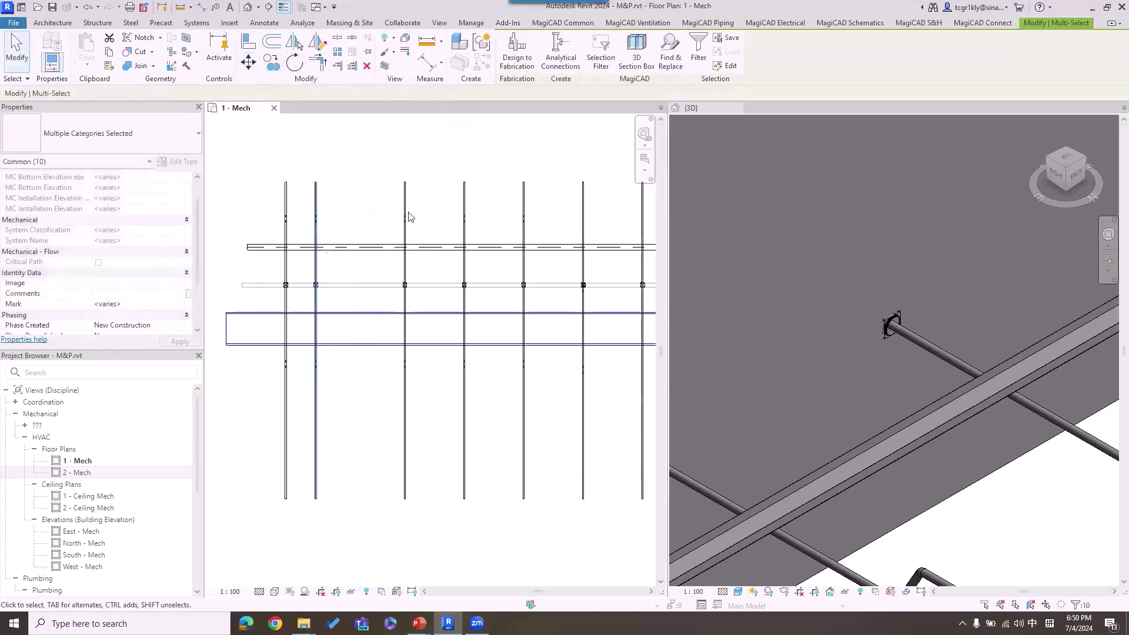
# Inspect the moved pipe and its provision in both views, and undo the move
pyautogui.scroll(-3, 858, 188)
pyautogui.moveTo(942, 190); pyautogui.dragTo(708, 330, button='middle')
pyautogui.moveTo(981, 194); pyautogui.dragTo(870, 271, button='middle')
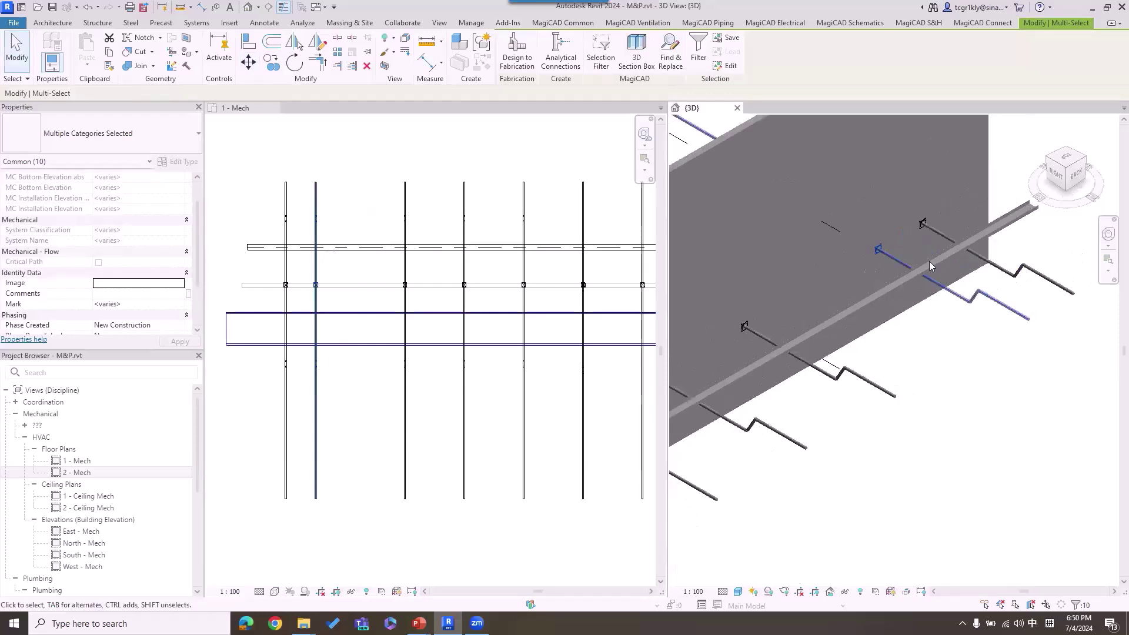
pyautogui.scroll(3, 920, 252)
pyautogui.scroll(2, 297, 267)
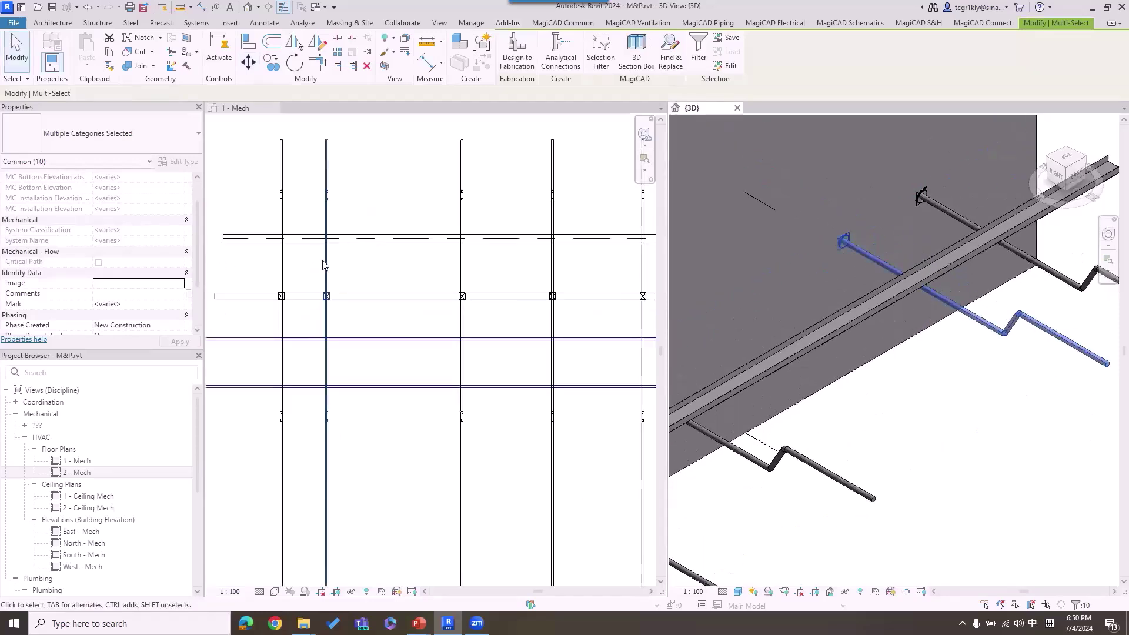
pyautogui.click(352, 272)
pyautogui.click(325, 295)
pyautogui.click(377, 268)
pyautogui.hotkey('ctrl', 'z')
# Move only the second pipe run towards the first pipe in the floor plan, filtering its provision out of the selection
pyautogui.scroll(3, 334, 185)
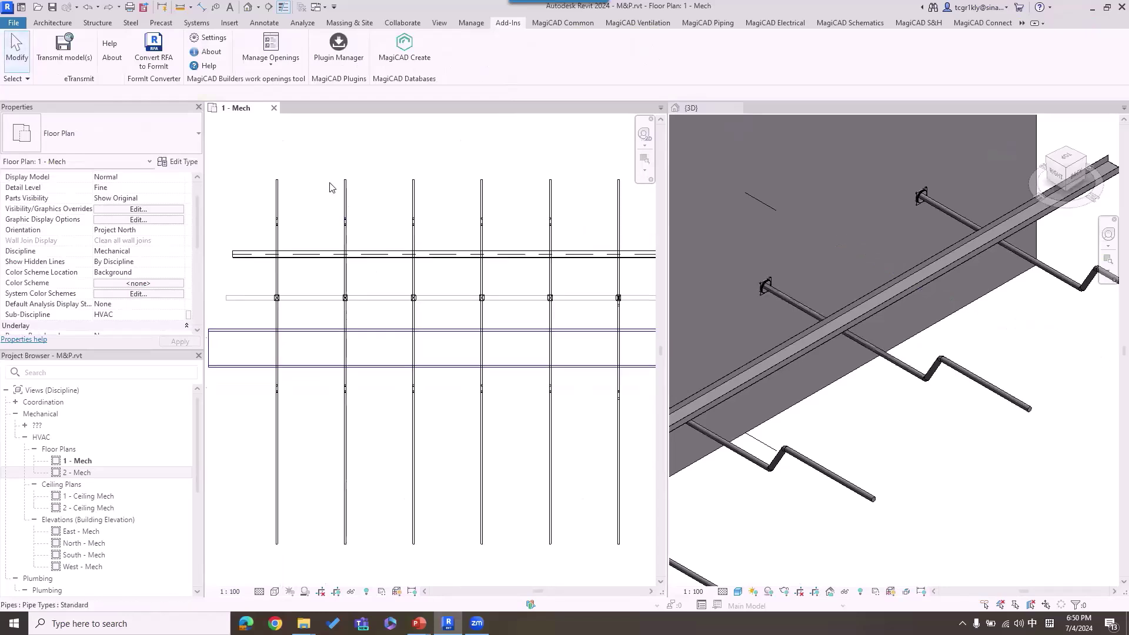
pyautogui.moveTo(330, 157); pyautogui.dragTo(370, 507)
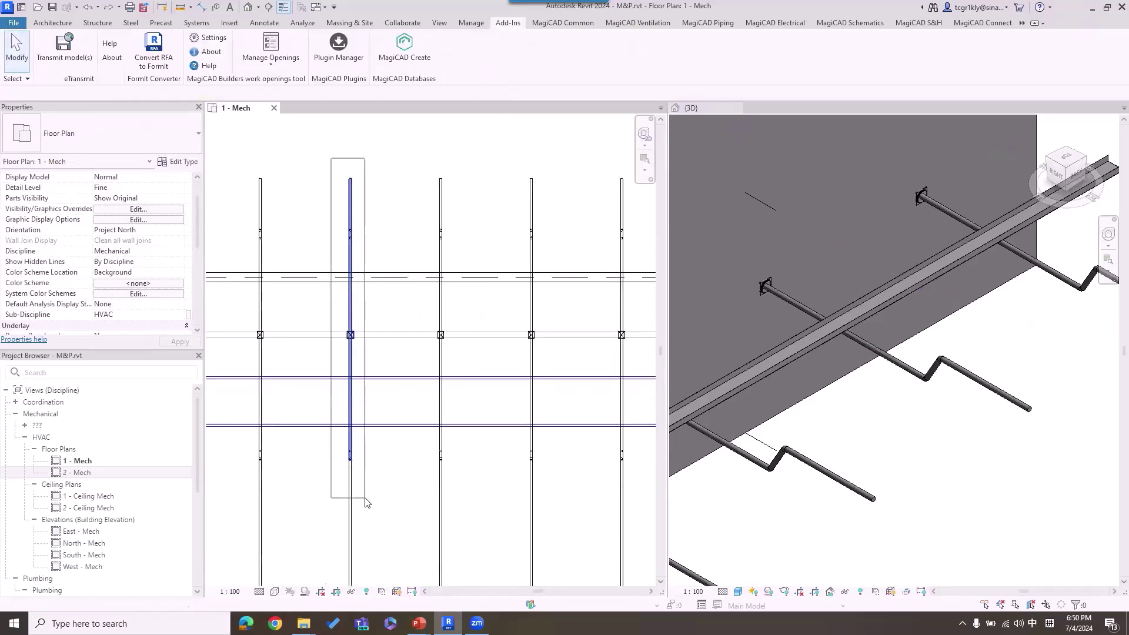
pyautogui.scroll(-1, 370, 500)
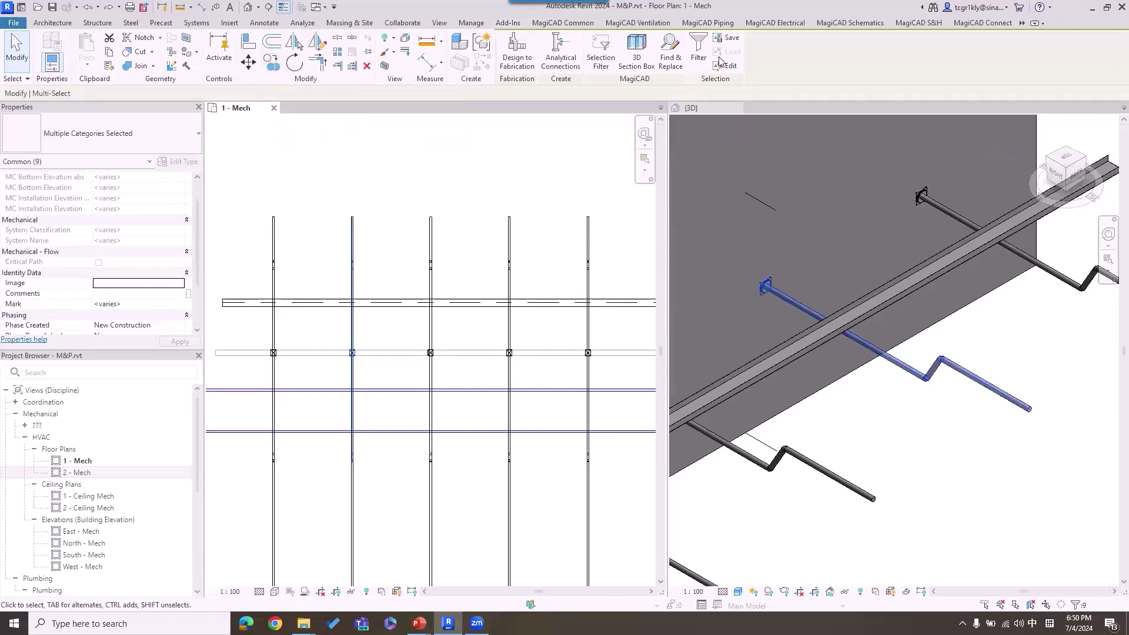
pyautogui.click(699, 53)
pyautogui.click(460, 235)
pyautogui.click(533, 398)
pyautogui.click(249, 63)
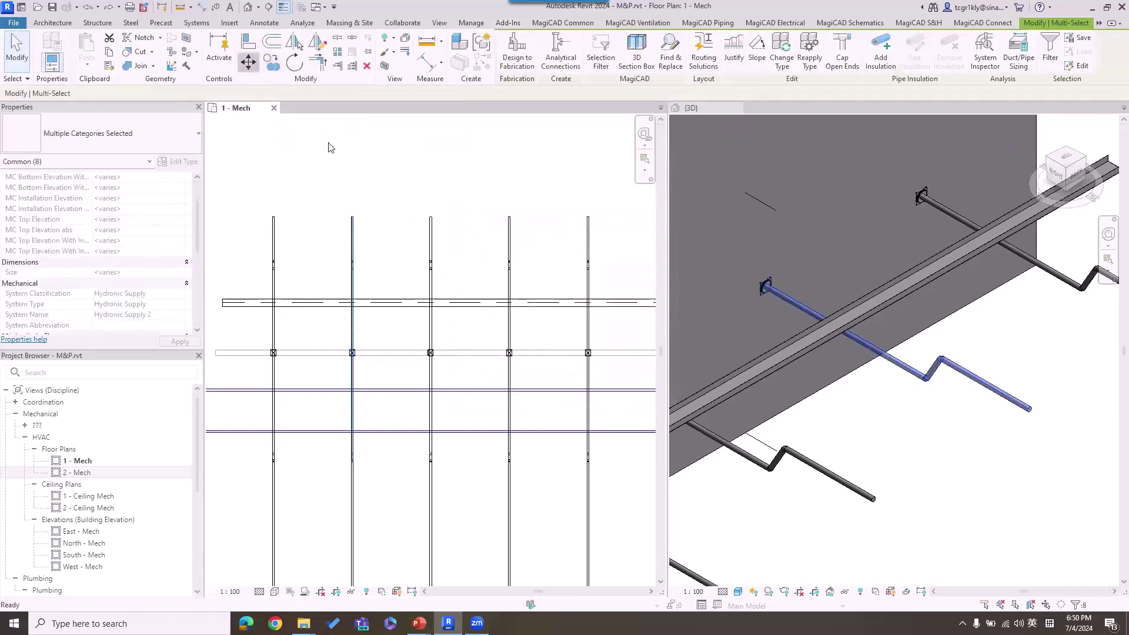
pyautogui.click(374, 172)
pyautogui.click(355, 178)
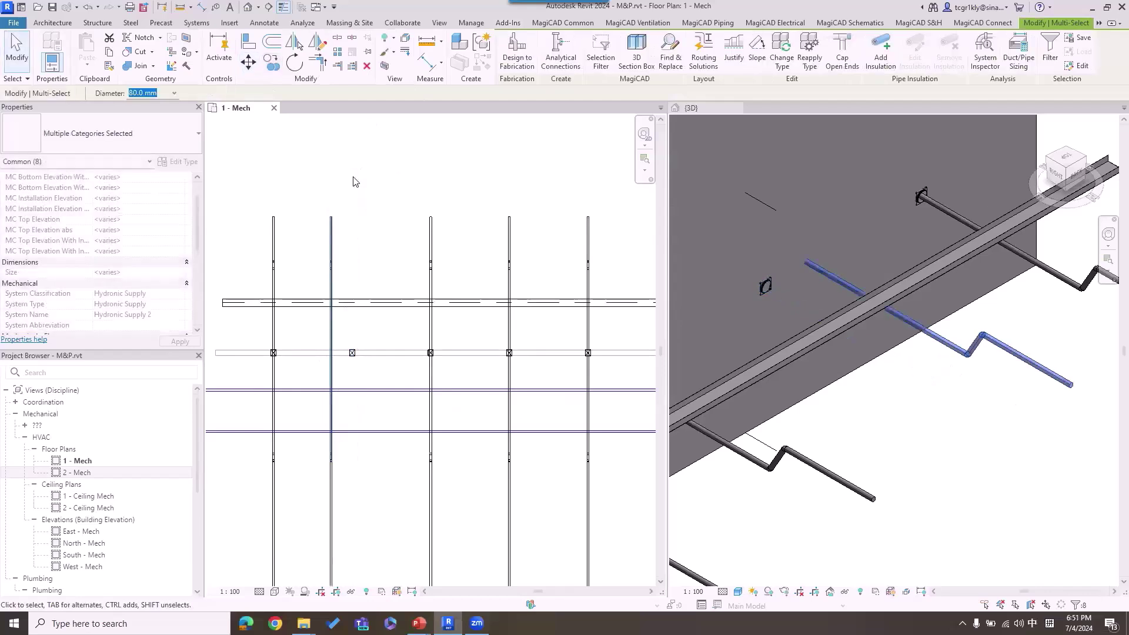
pyautogui.click(770, 235)
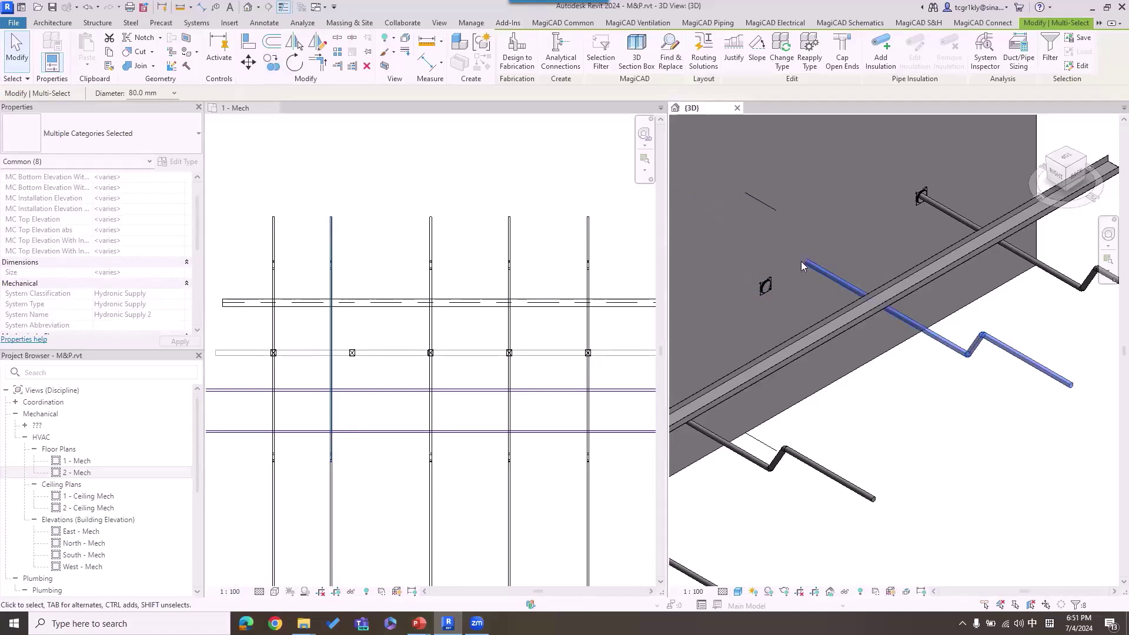
pyautogui.click(362, 242)
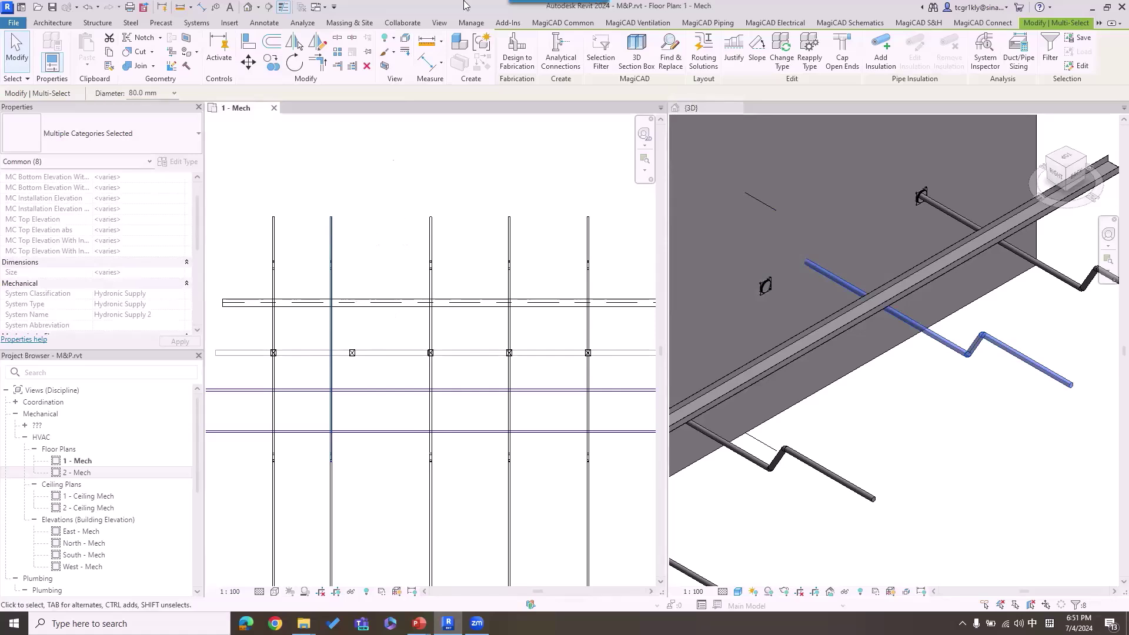
# Run the automatic Provision for Builderswork on the selected objects and apply the proposed Update action for the moved pipe's provision
pyautogui.click(581, 23)
pyautogui.click(252, 61)
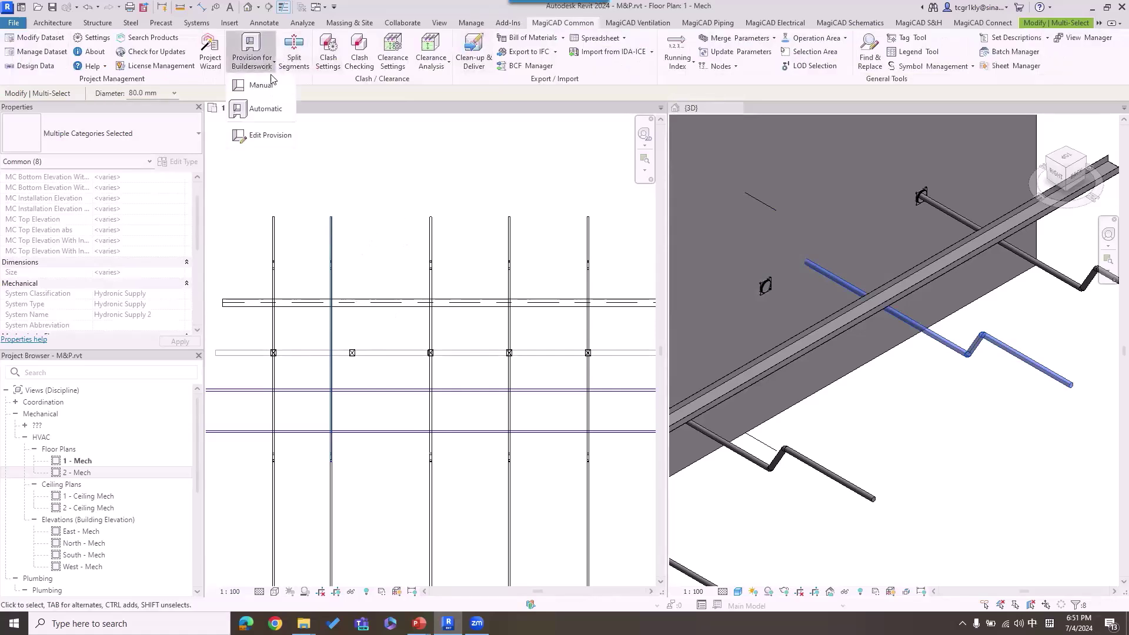
pyautogui.click(274, 110)
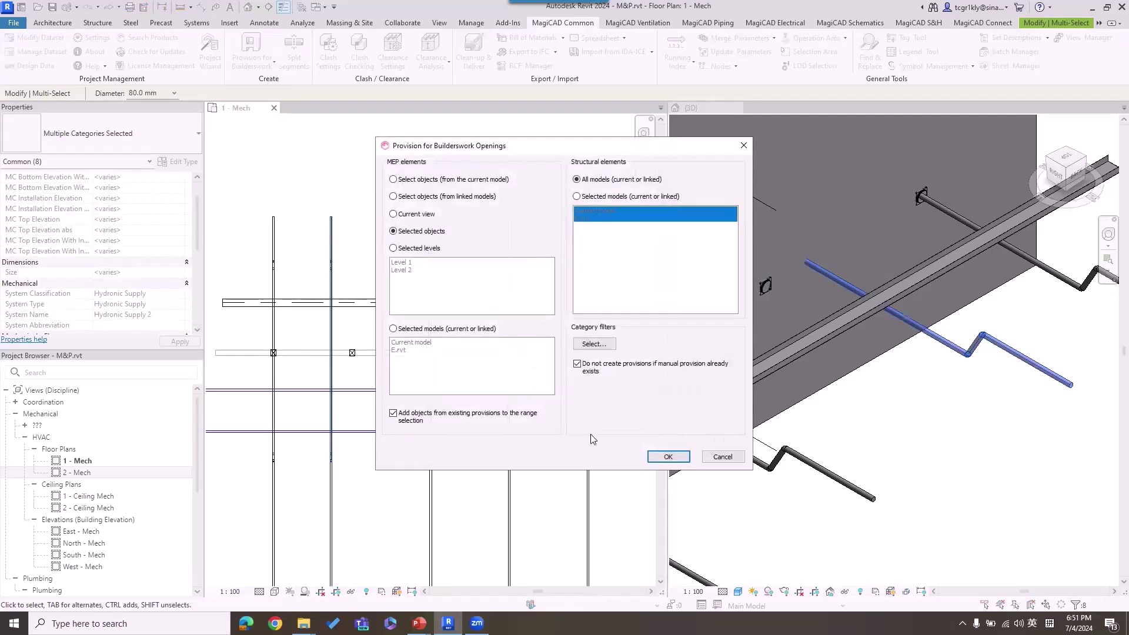
pyautogui.click(668, 457)
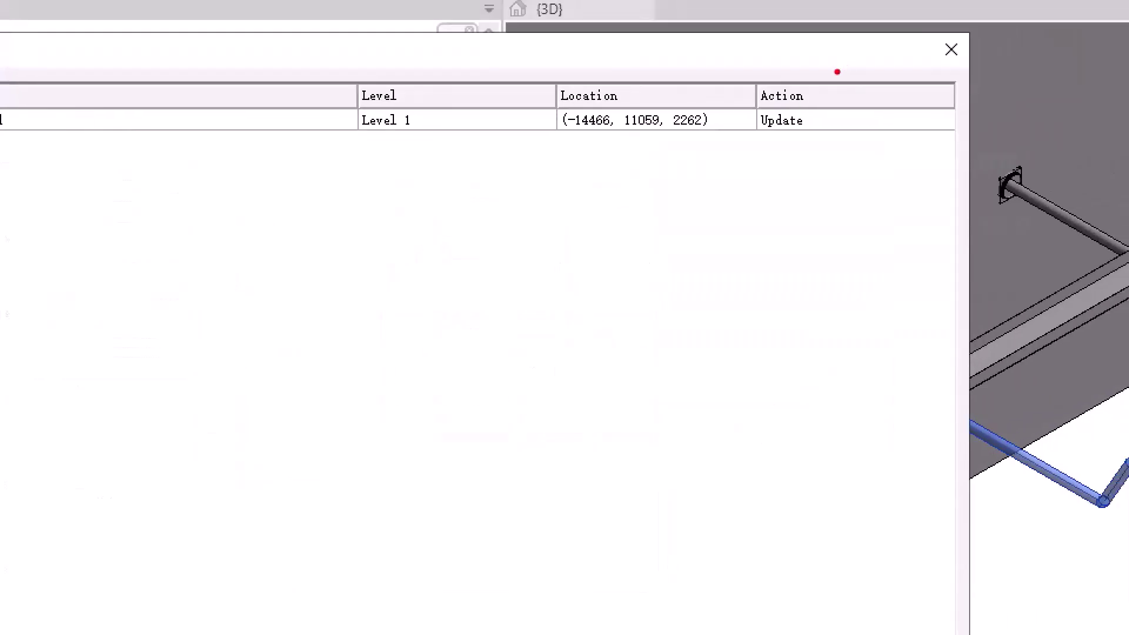
pyautogui.moveTo(837, 72)
pyautogui.mouseDown()
pyautogui.moveTo(771, 56)
pyautogui.moveTo(770, 160)
pyautogui.moveTo(832, 84)
pyautogui.mouseUp()
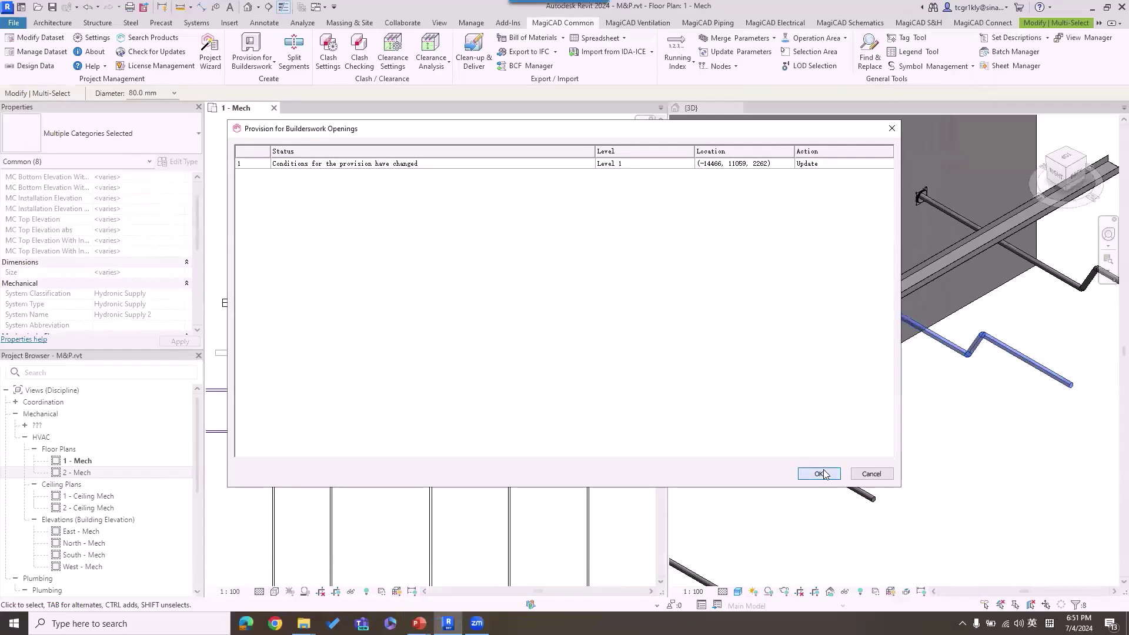
pyautogui.click(824, 472)
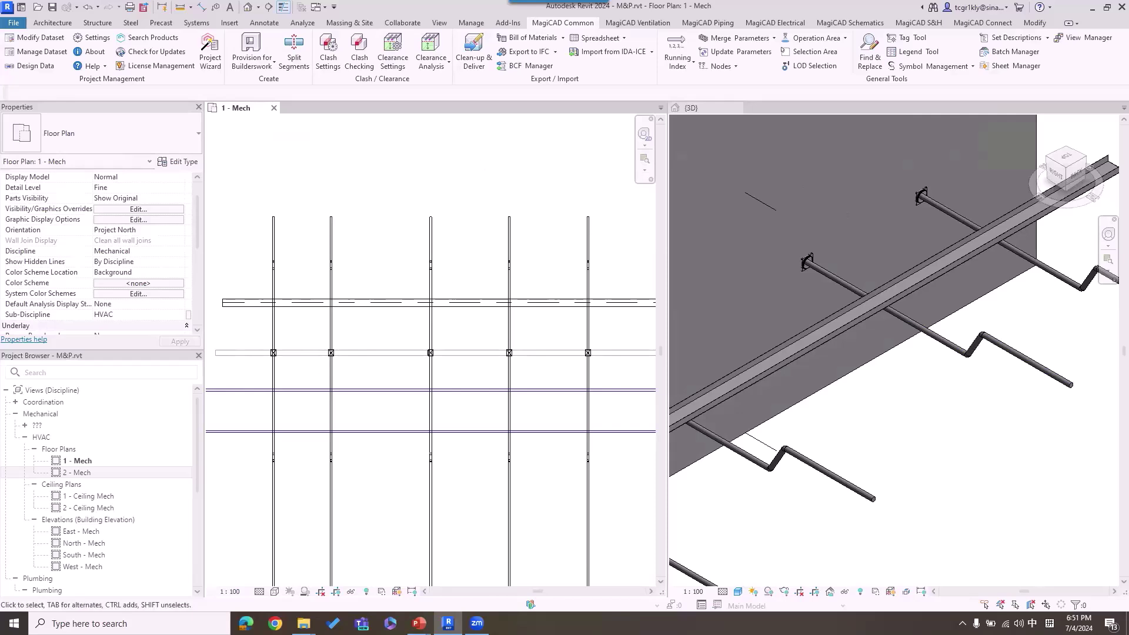
# Check the Collaboration slide in PowerPoint and return to Revit
pyautogui.moveTo(419, 623)
pyautogui.click(269, 588)
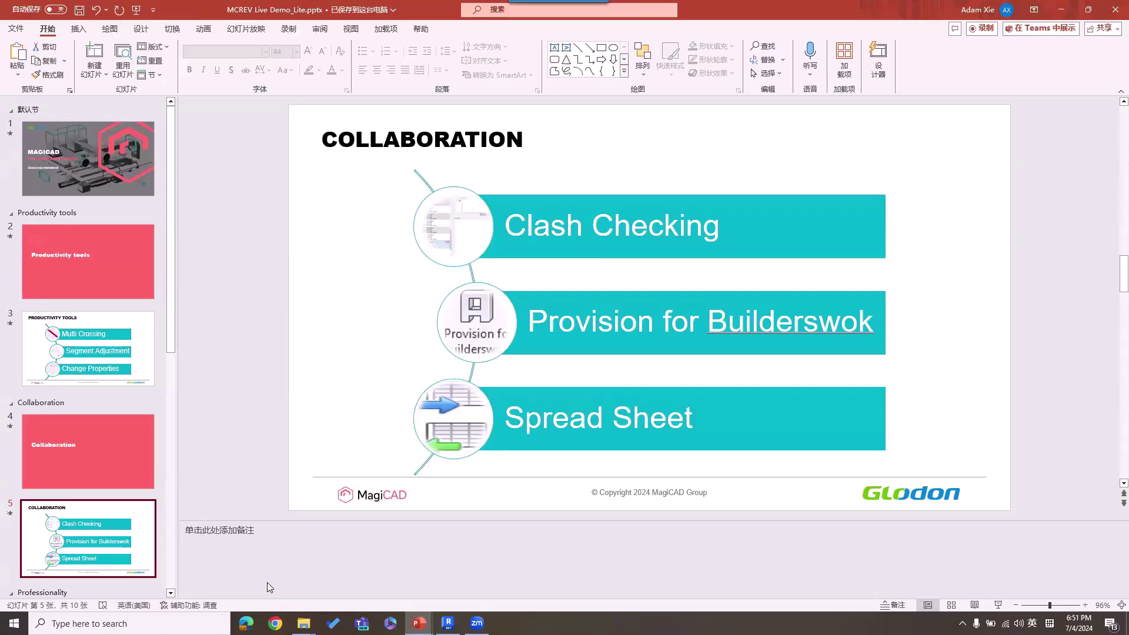
pyautogui.click(1063, 9)
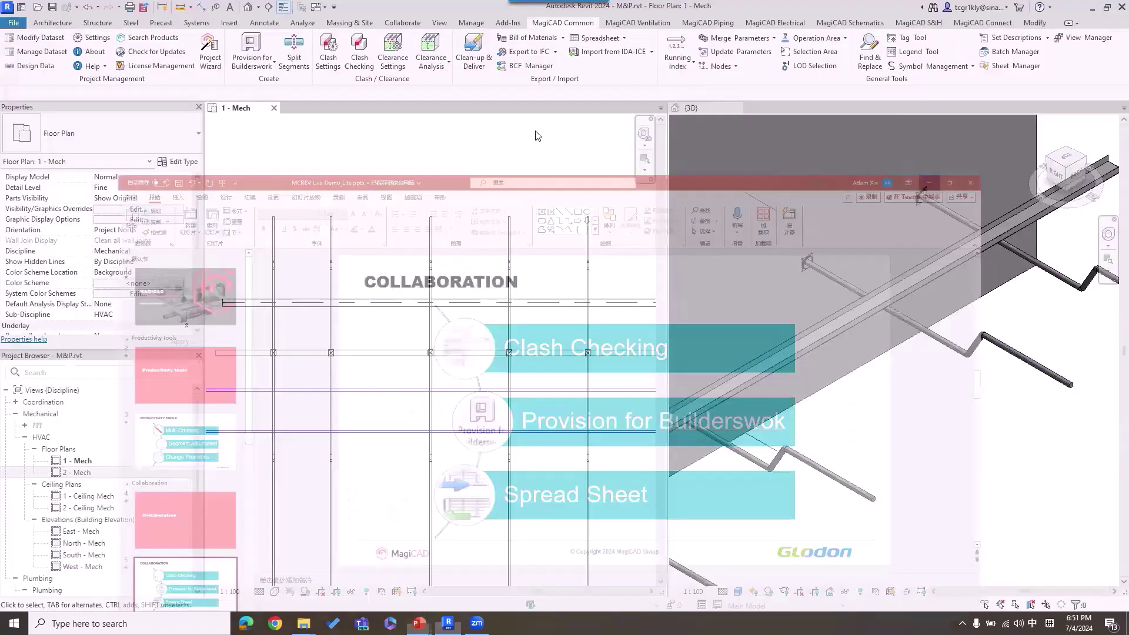
# Review the Spreadsheet export and import options and examine the mechanical and identity properties of the first two pipes
pyautogui.click(624, 38)
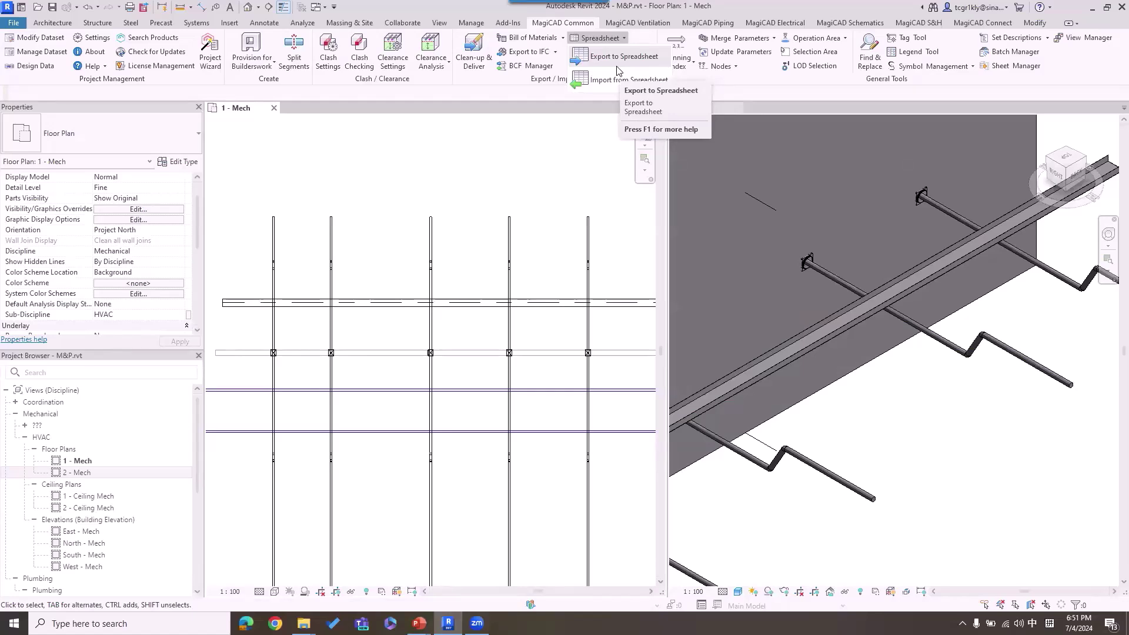
pyautogui.click(289, 194)
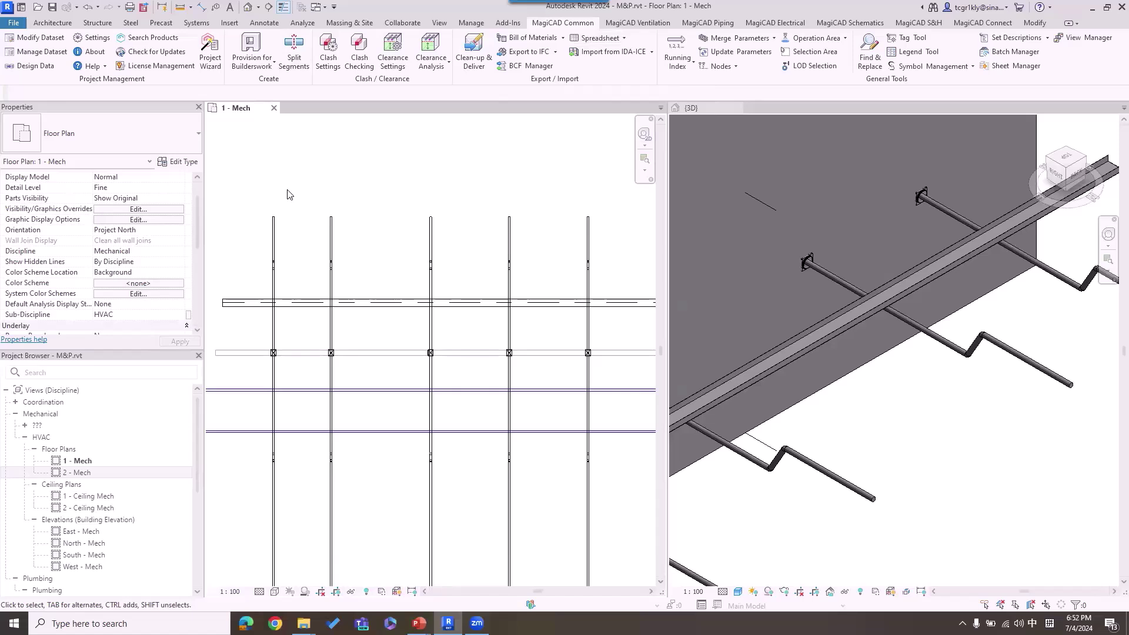
pyautogui.click(278, 237)
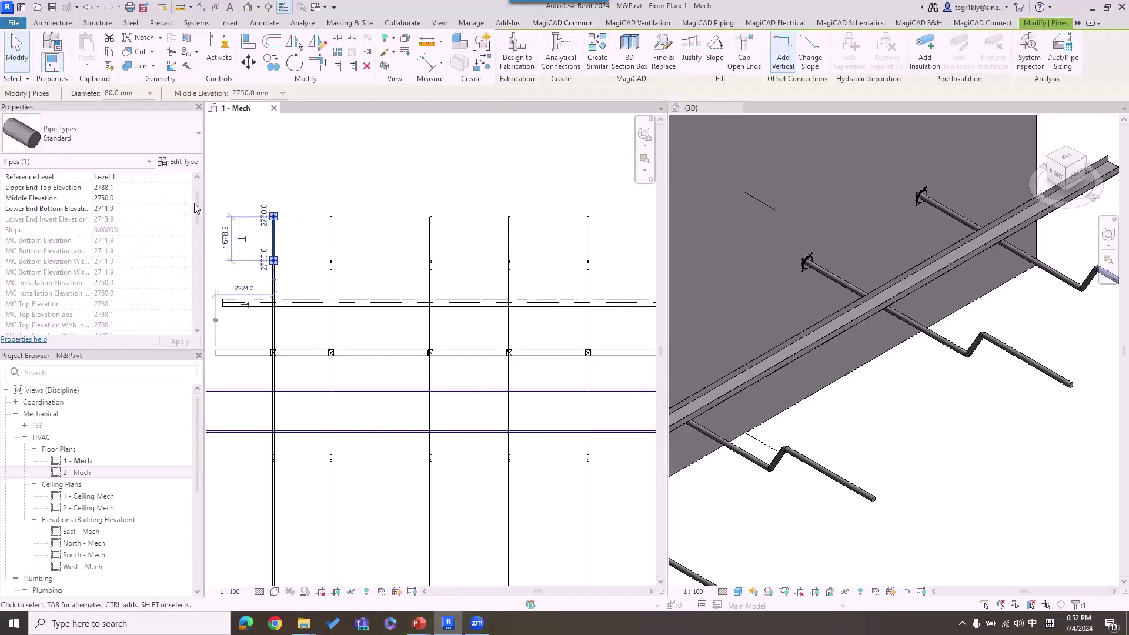
pyautogui.moveTo(196, 206); pyautogui.dragTo(196, 254)
pyautogui.click(332, 240)
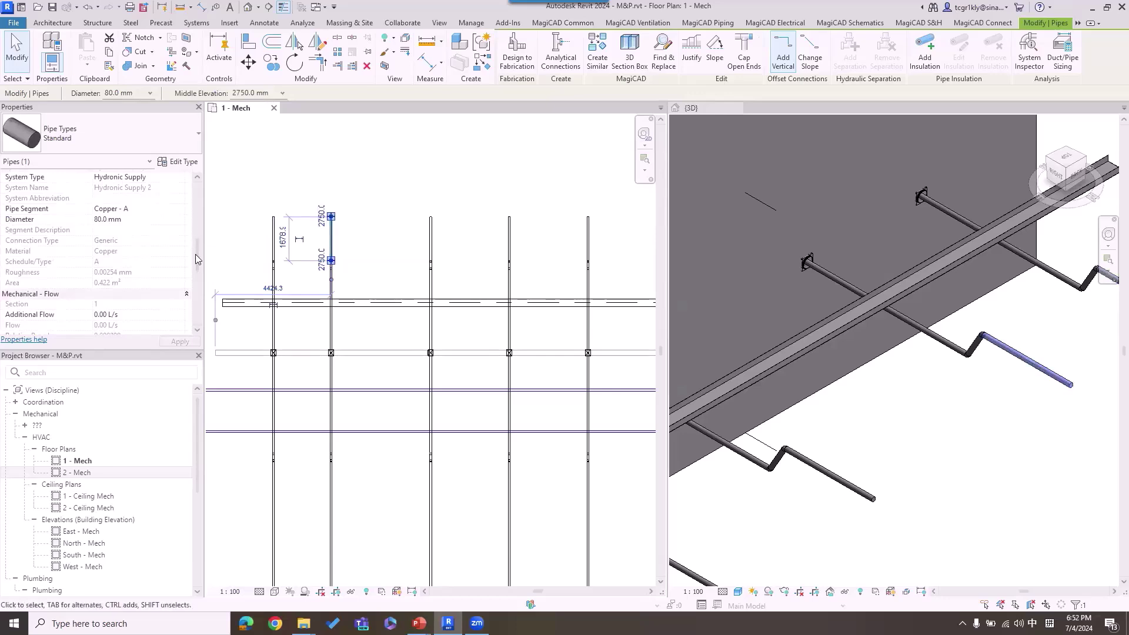
pyautogui.click(331, 151)
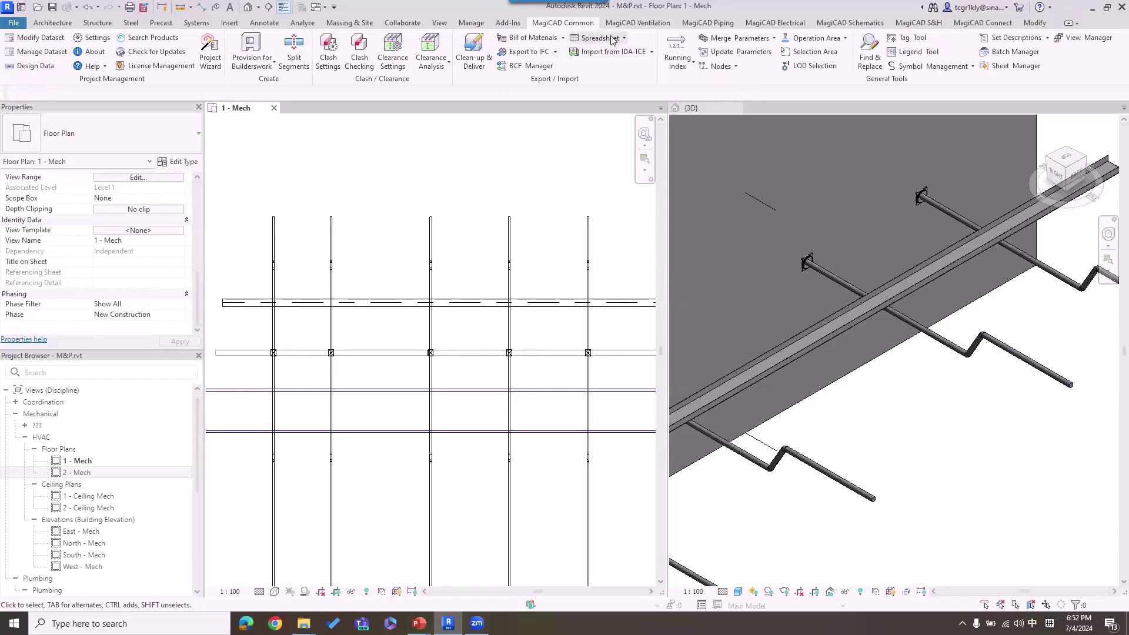
pyautogui.click(625, 38)
pyautogui.click(273, 236)
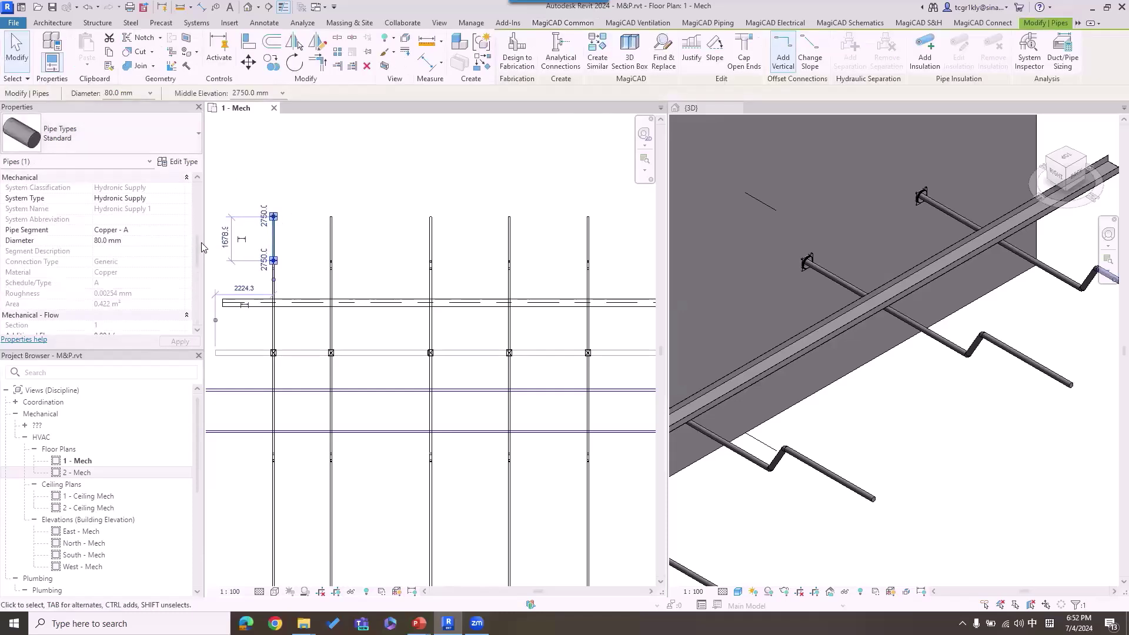
pyautogui.moveTo(198, 243); pyautogui.dragTo(200, 283)
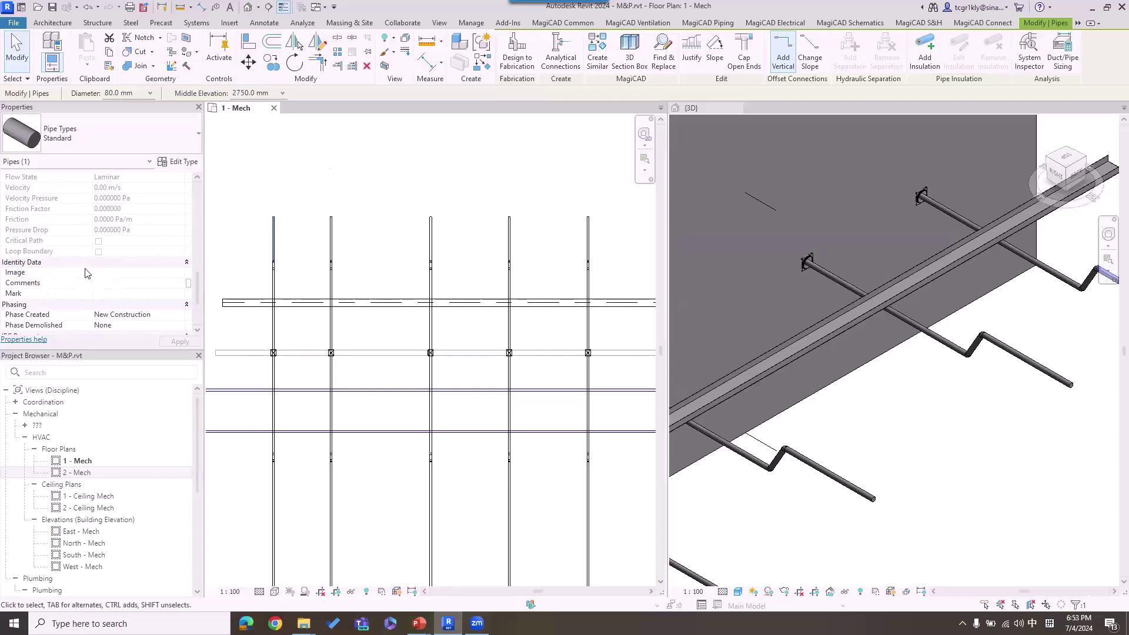
pyautogui.click(344, 153)
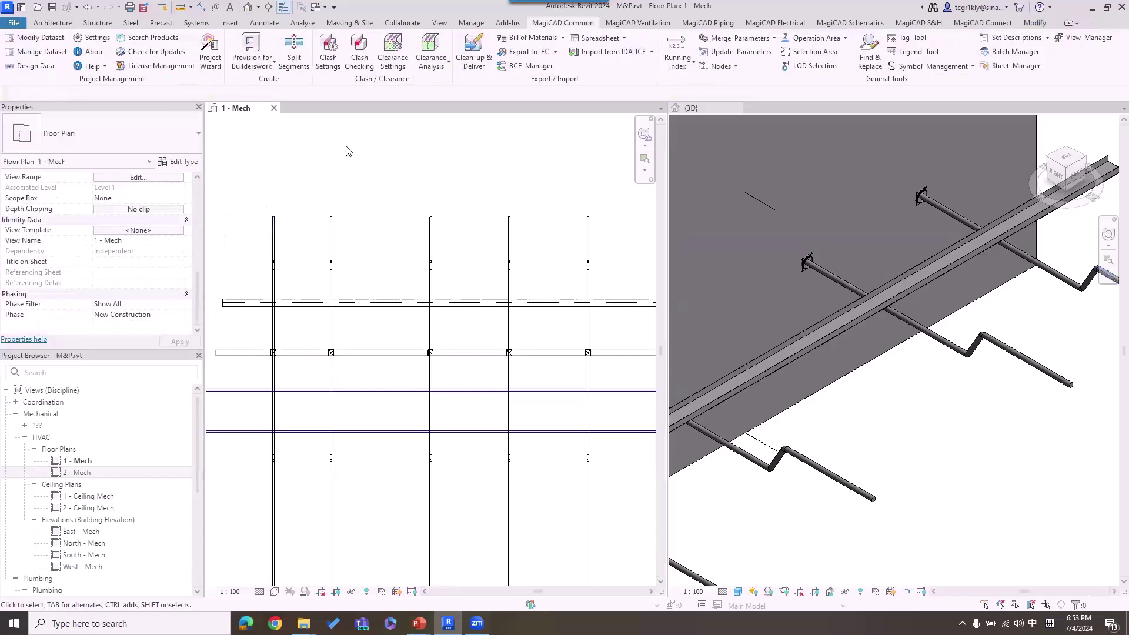
# Start a spreadsheet export with the target file 11.xlsx in the MCREV folder
pyautogui.click(612, 38)
pyautogui.click(606, 57)
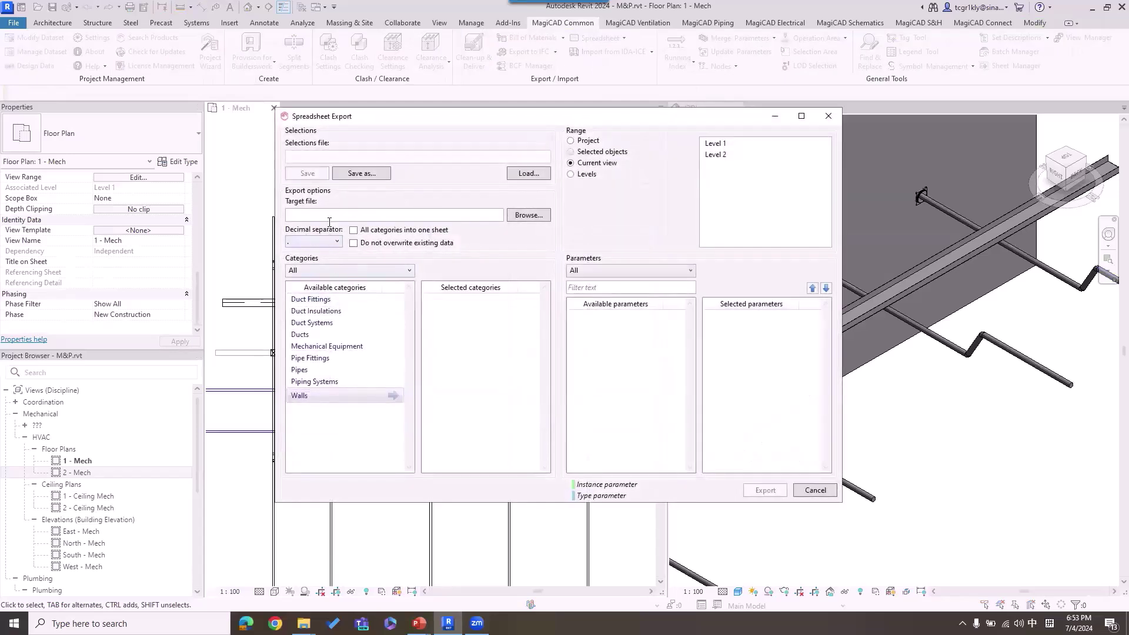
pyautogui.click(531, 217)
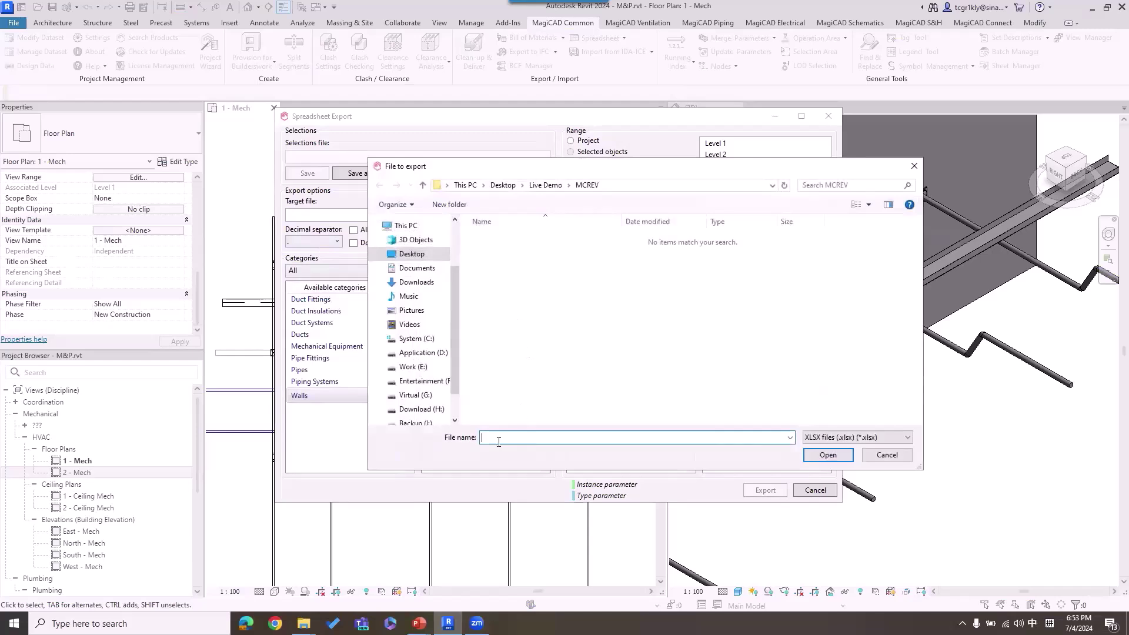
pyautogui.write('11')
pyautogui.click(828, 455)
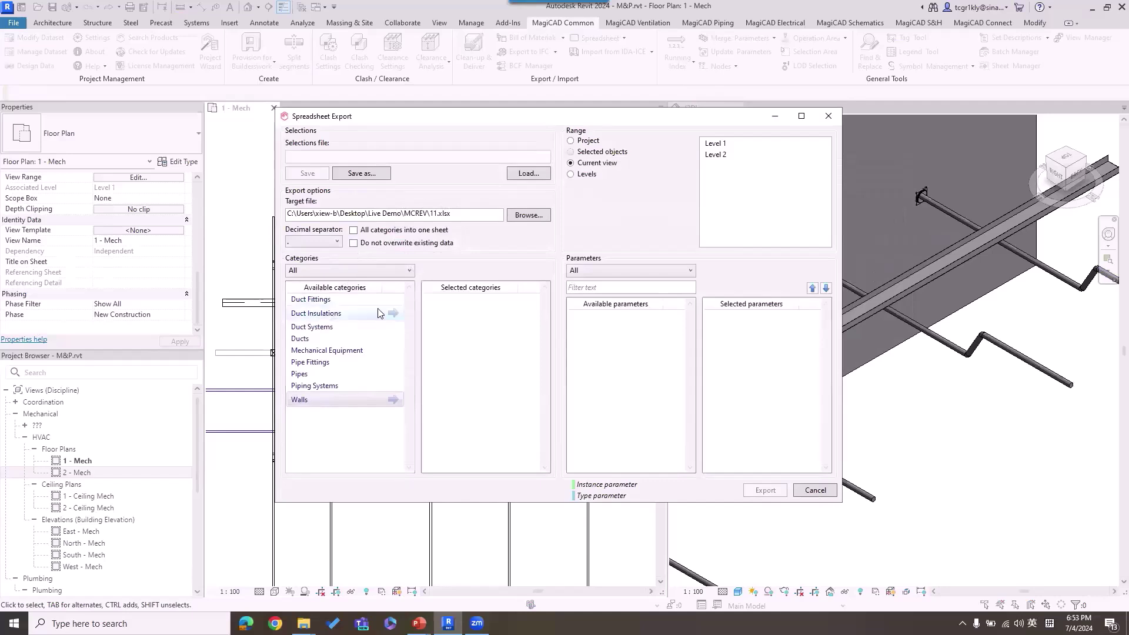
# Add Duct Fittings, Duct Systems, Ducts, Pipe Fittings and Pipes to the categories for export
pyautogui.click(393, 299)
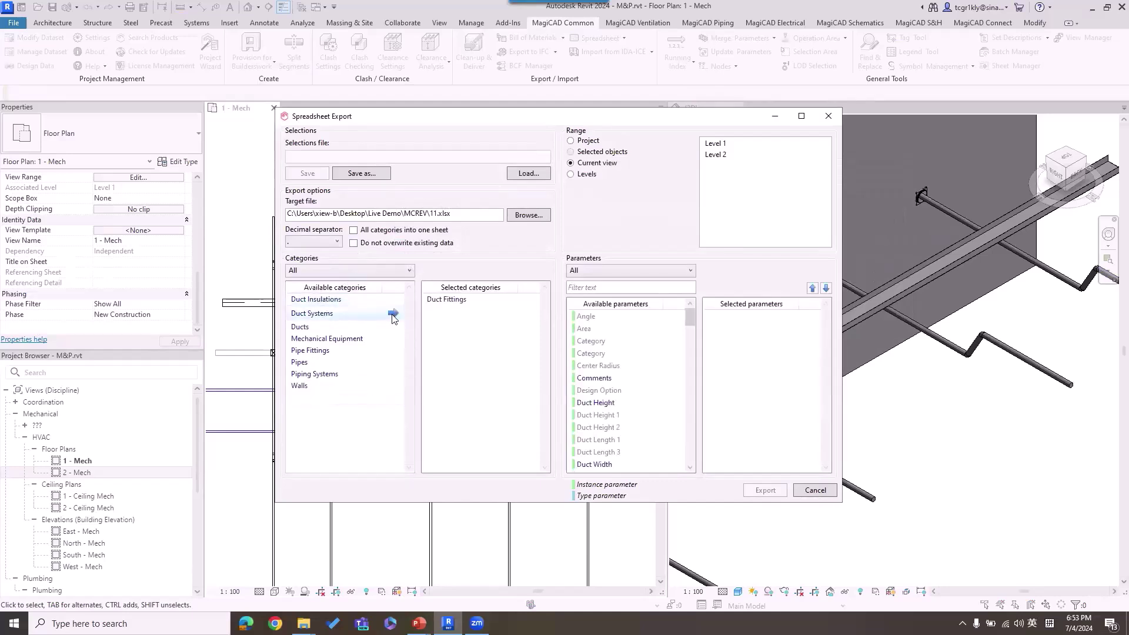
pyautogui.click(393, 314)
pyautogui.click(393, 313)
pyautogui.click(393, 325)
pyautogui.click(393, 326)
# Find the Comments parameter with the filter "comm", add it to the selected parameters and run the export
pyautogui.click(631, 291)
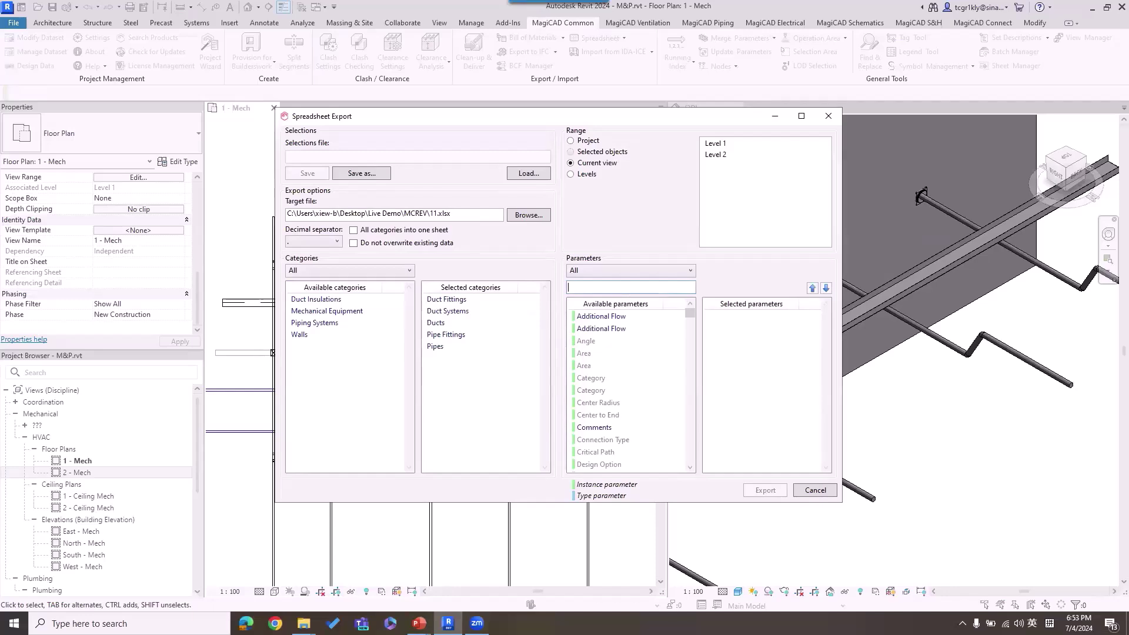
pyautogui.write('comm')
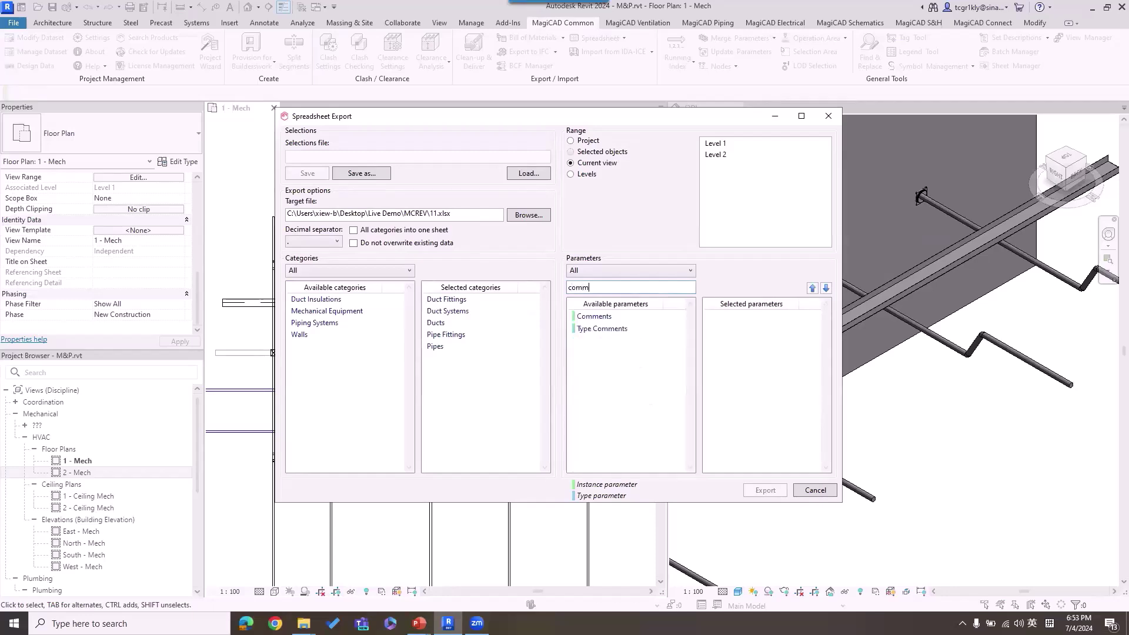
pyautogui.doubleClick(673, 319)
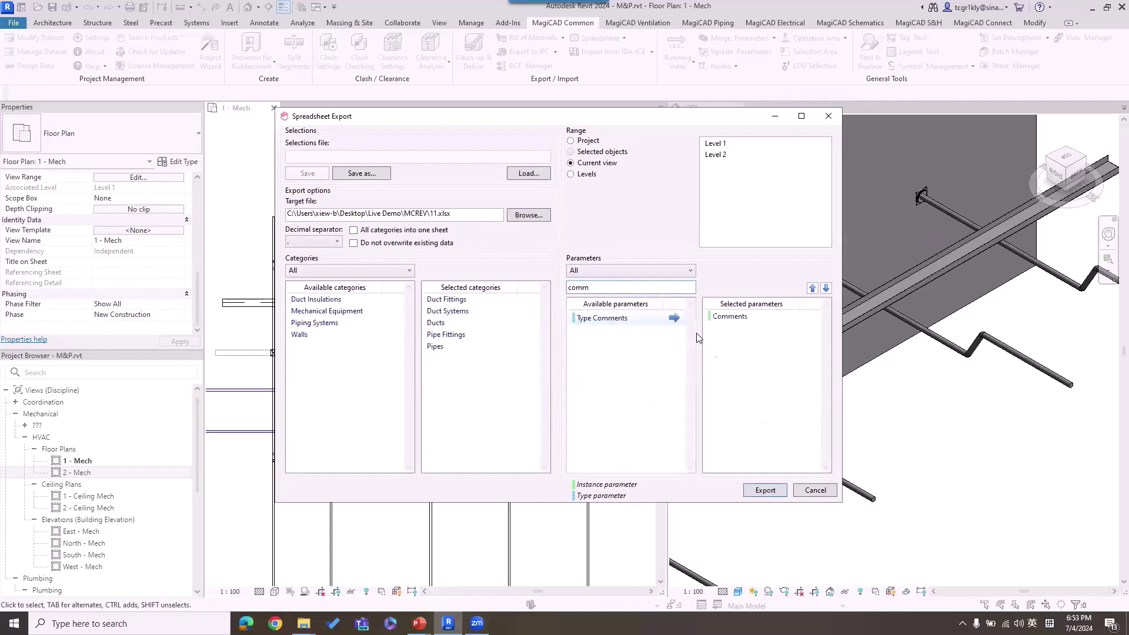
pyautogui.click(765, 491)
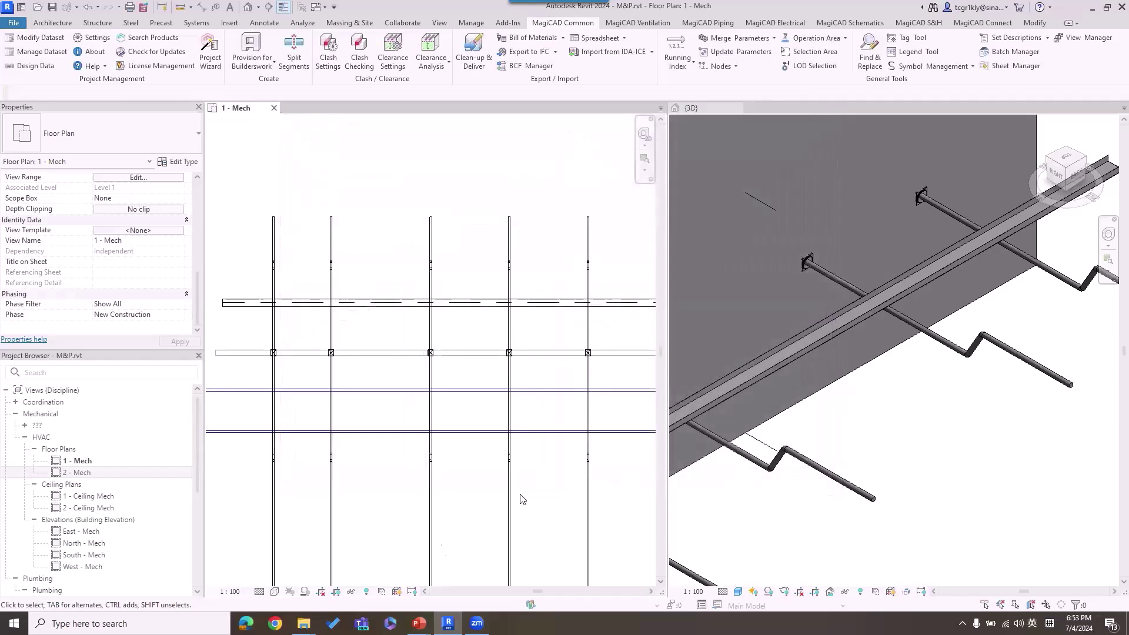
# Open the exported 11.xlsx from the MCREV folder in Excel
pyautogui.click(304, 623)
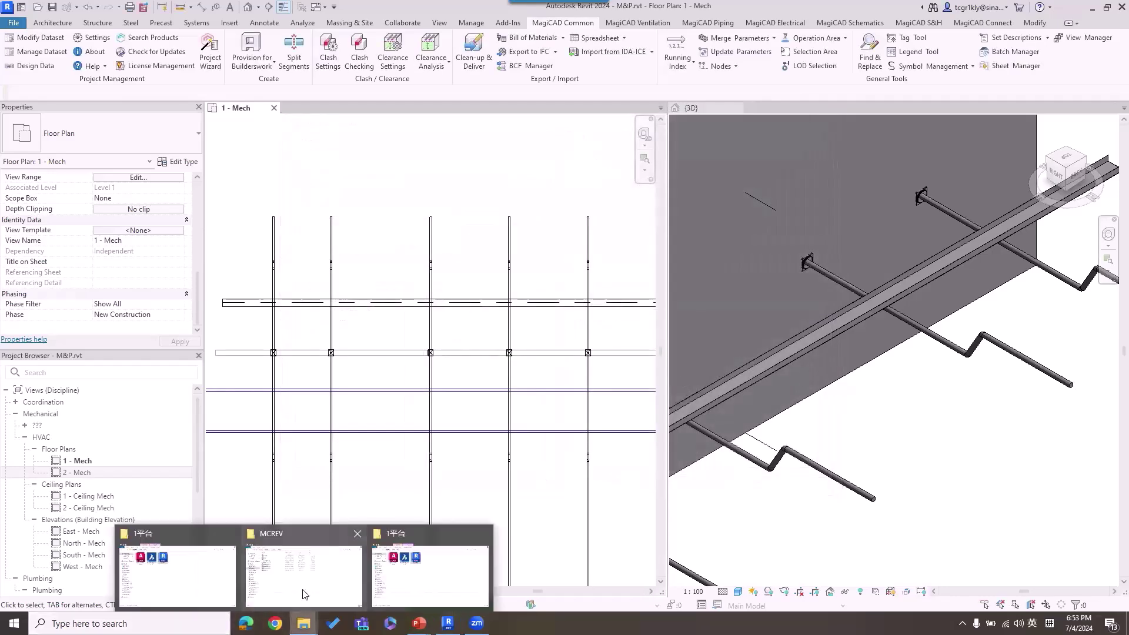
pyautogui.click(303, 564)
pyautogui.click(418, 94)
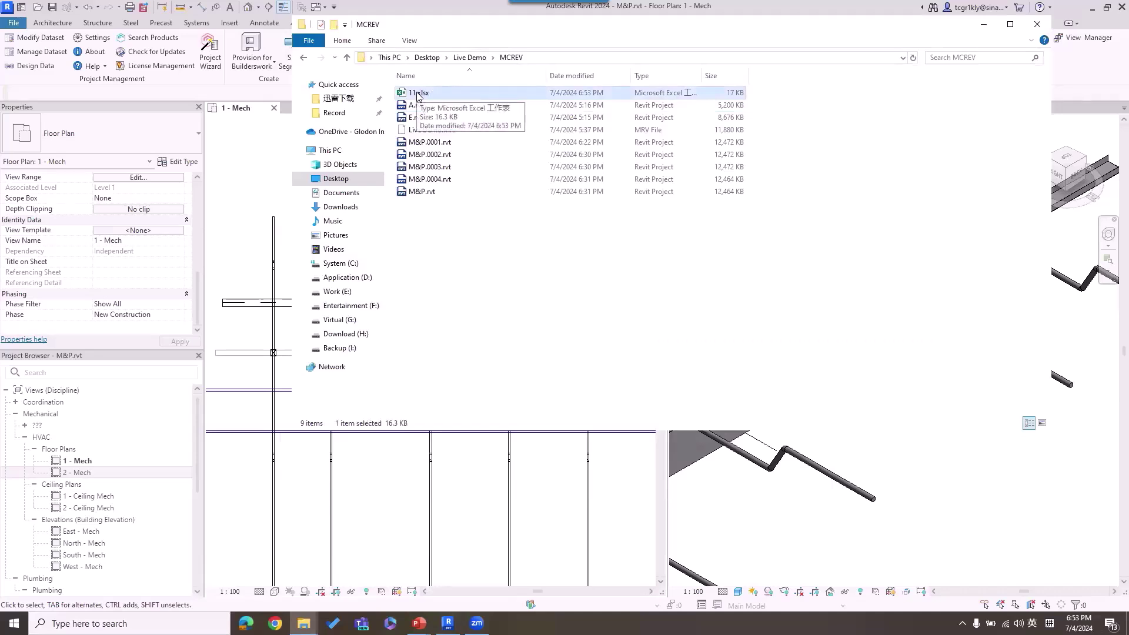
pyautogui.doubleClick(419, 93)
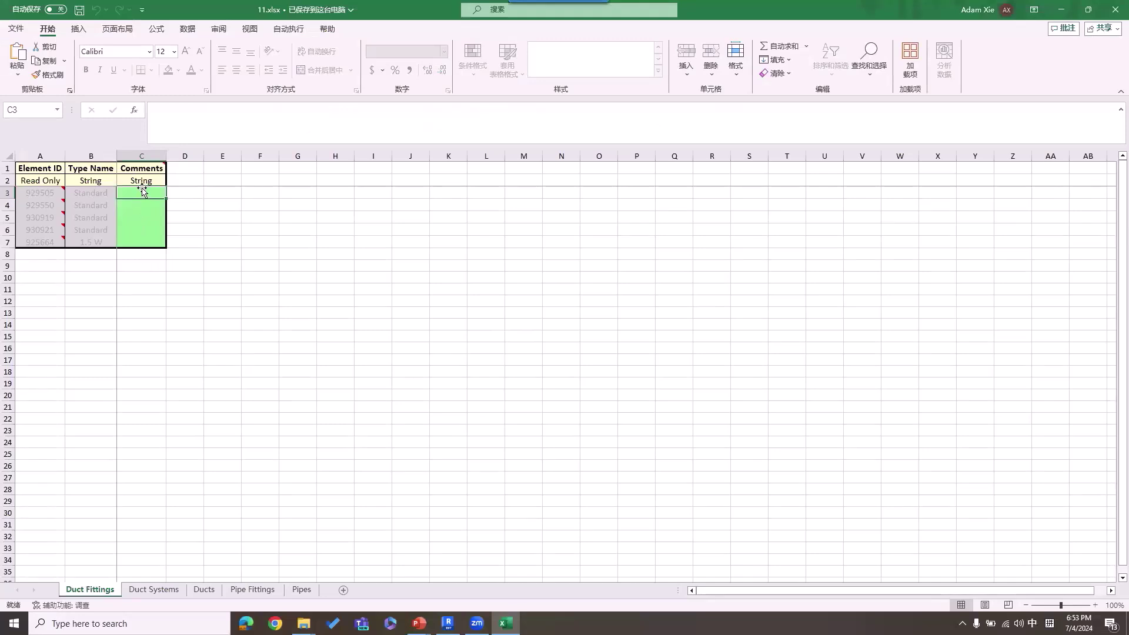
# Enter 101 as the first duct fitting's comment in C3 and fill the Comments column down to row 7
pyautogui.write('101')
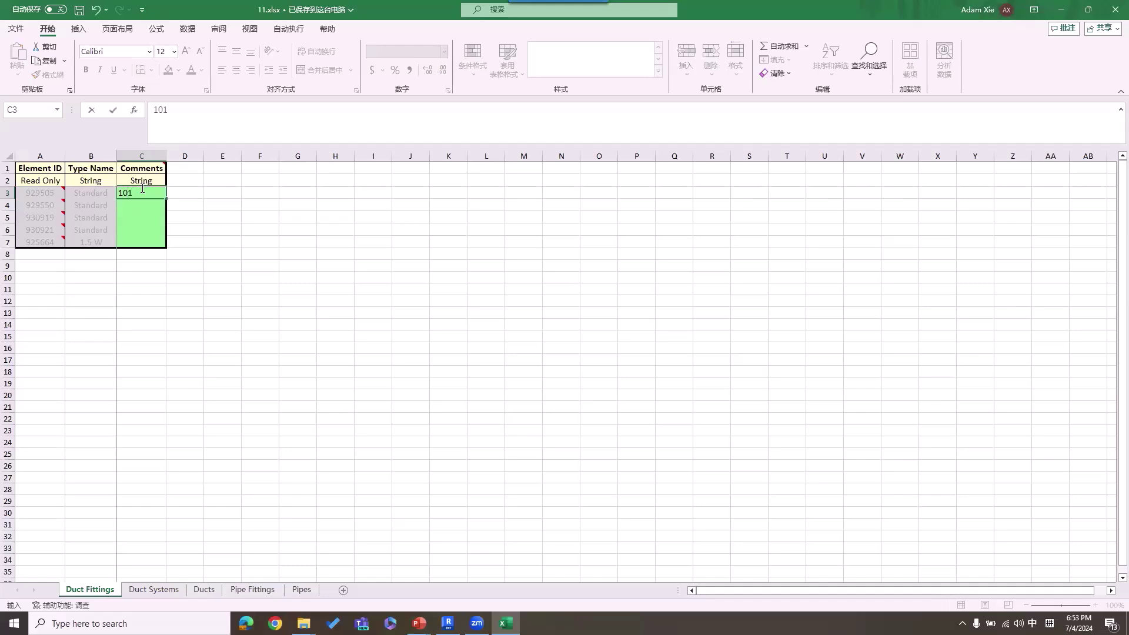
pyautogui.press('Return')
pyautogui.click(151, 193)
pyautogui.moveTo(168, 202); pyautogui.dragTo(168, 247)
pyautogui.click(175, 254)
pyautogui.click(194, 285)
# Enter 201 as the comment for the duct system in C3 of the Duct Systems sheet
pyautogui.click(154, 590)
pyautogui.click(146, 198)
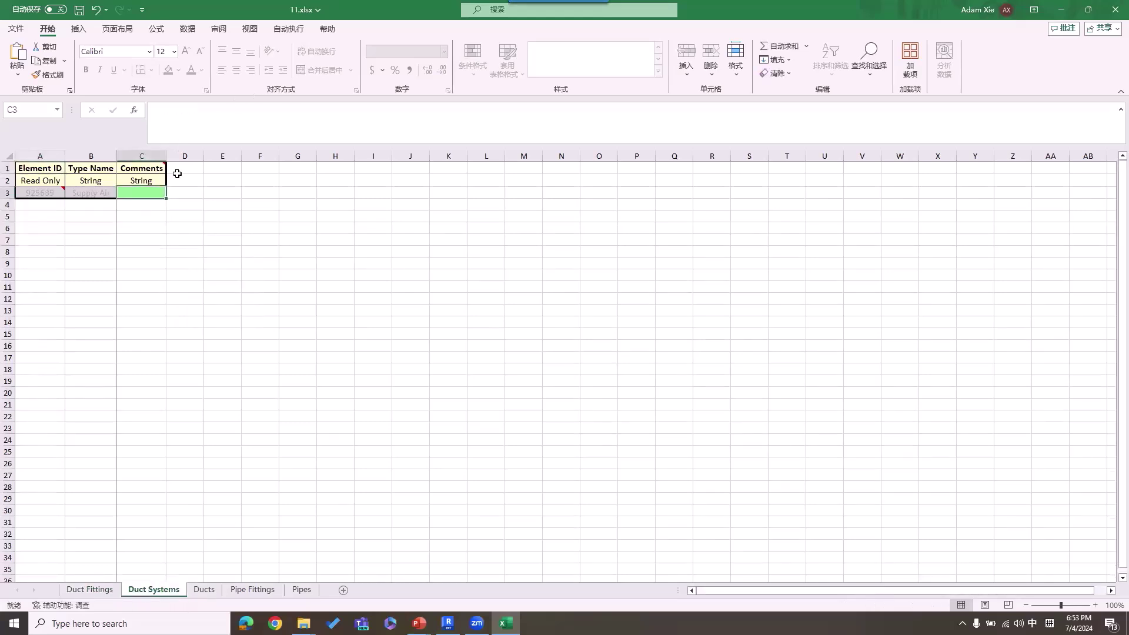
pyautogui.write('201')
pyautogui.hotkey('ctrl', 'Return')
# On the Ducts sheet, enter 301 in C3 and fill the Comments column down to row 10 as a number series
pyautogui.click(205, 590)
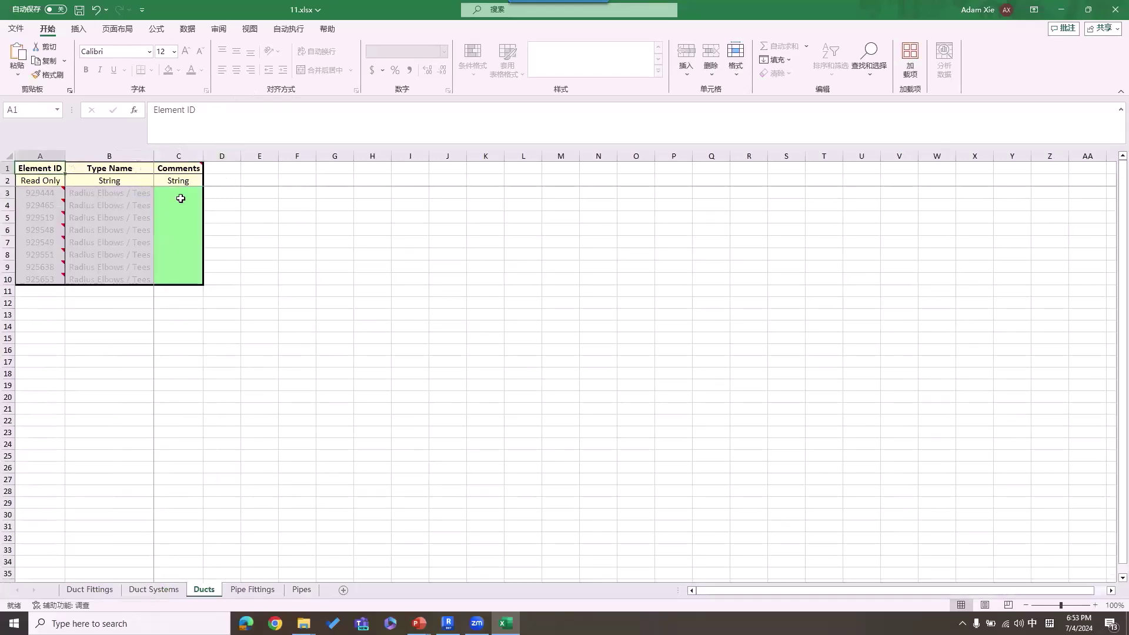
pyautogui.click(190, 188)
pyautogui.write('301')
pyautogui.press('Return')
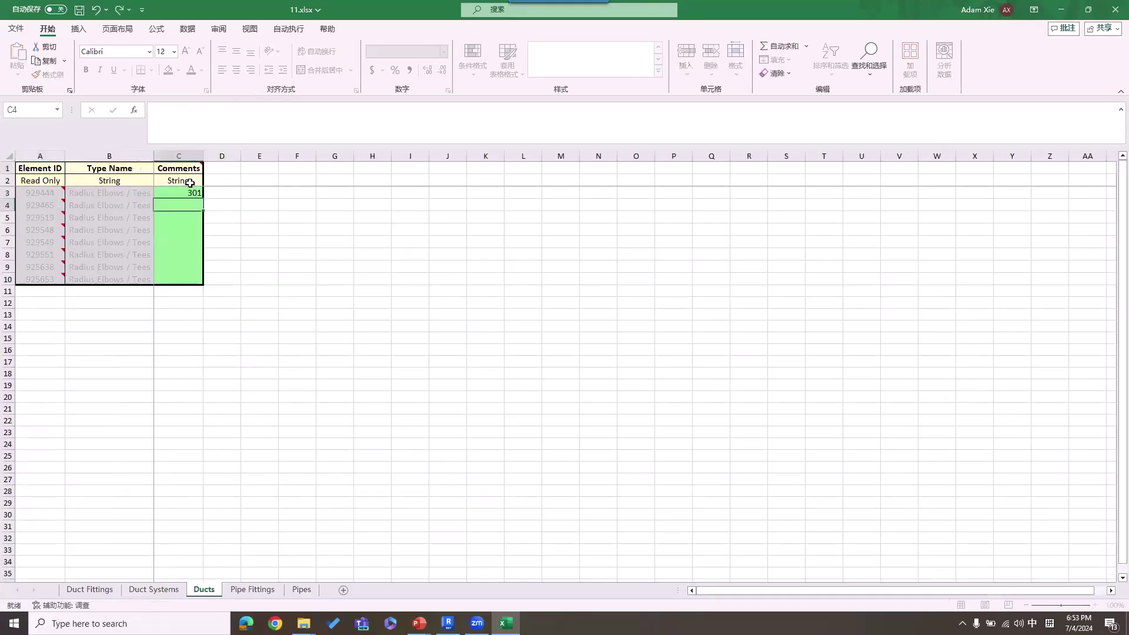
pyautogui.click(196, 193)
pyautogui.moveTo(203, 198); pyautogui.dragTo(206, 280)
pyautogui.click(211, 292)
pyautogui.click(245, 321)
# On the Pipe Fittings sheet, enter 401 in C3 and fill the Comments column down to row 26 as a number series
pyautogui.hotkey('ctrl', 'pagedown')
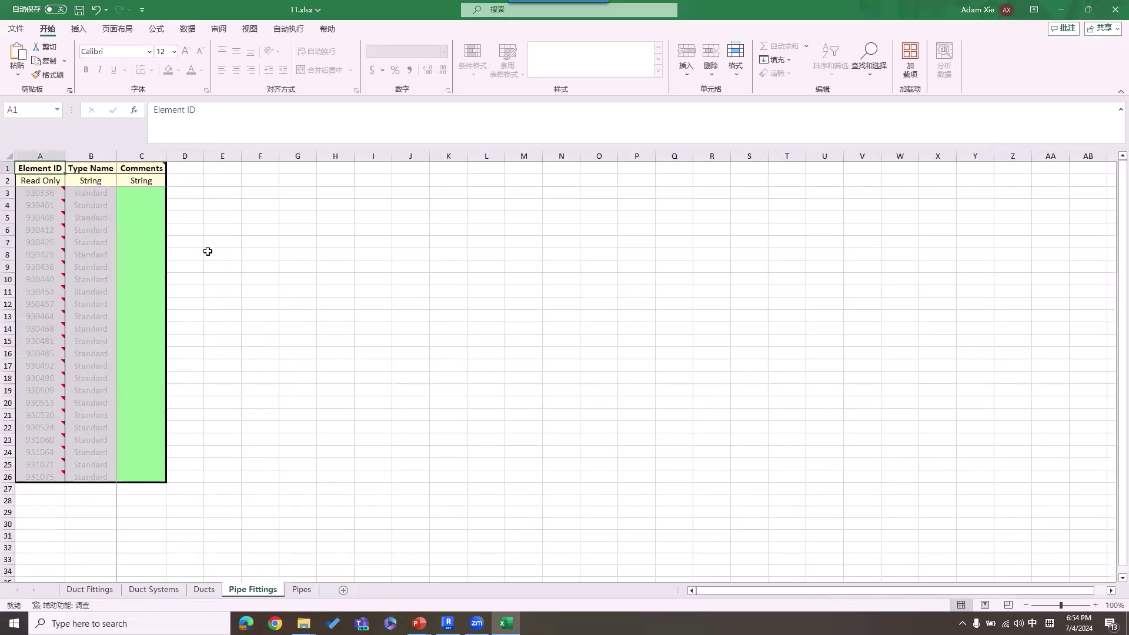
pyautogui.write('401')
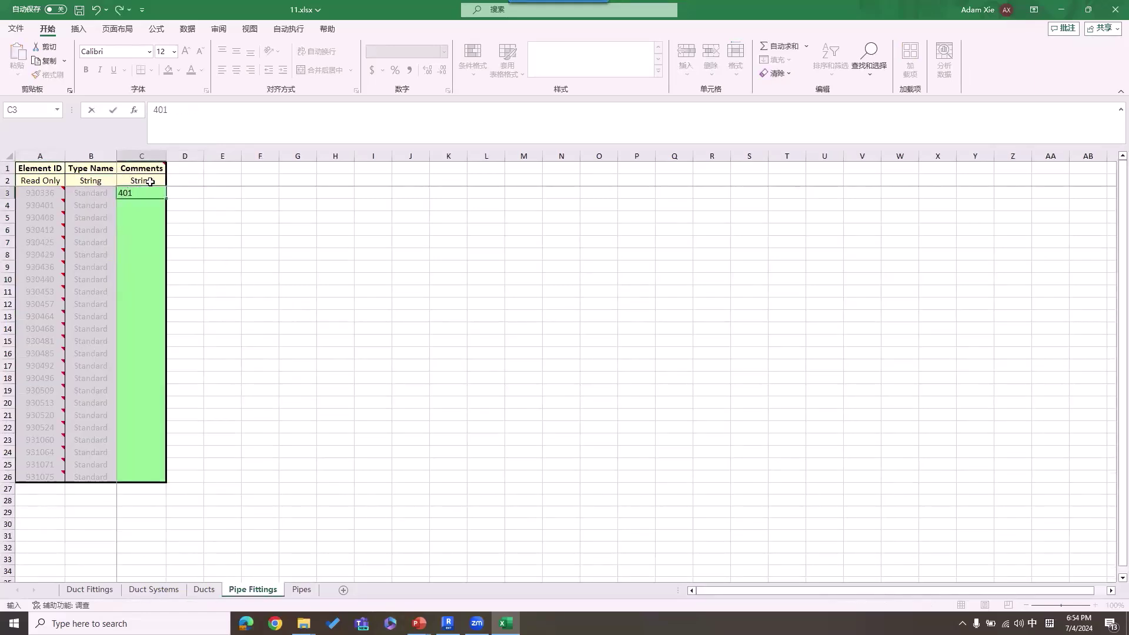
pyautogui.press('Return')
pyautogui.click(147, 193)
pyautogui.moveTo(165, 200); pyautogui.dragTo(165, 481)
pyautogui.click(174, 490)
pyautogui.click(207, 520)
# On the Pipes sheet, enter 501 in C3 and copy it down the Comments column to row 36
pyautogui.click(301, 589)
pyautogui.click(140, 190)
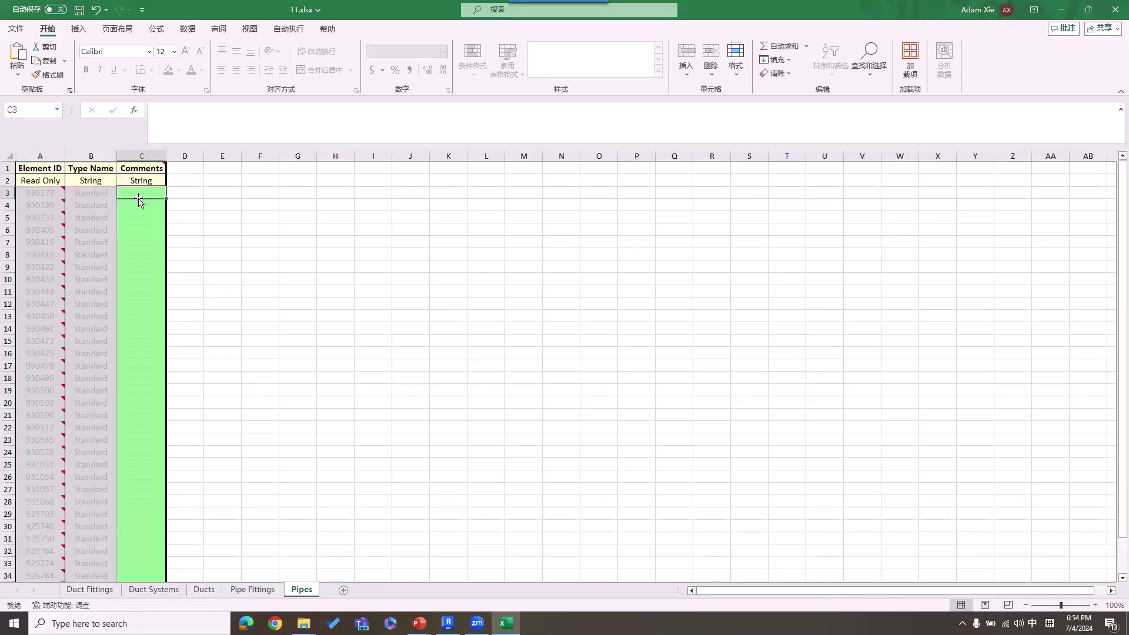
pyautogui.write('501')
pyautogui.press('Return')
pyautogui.click(141, 193)
pyautogui.scroll(-8, 735, 292)
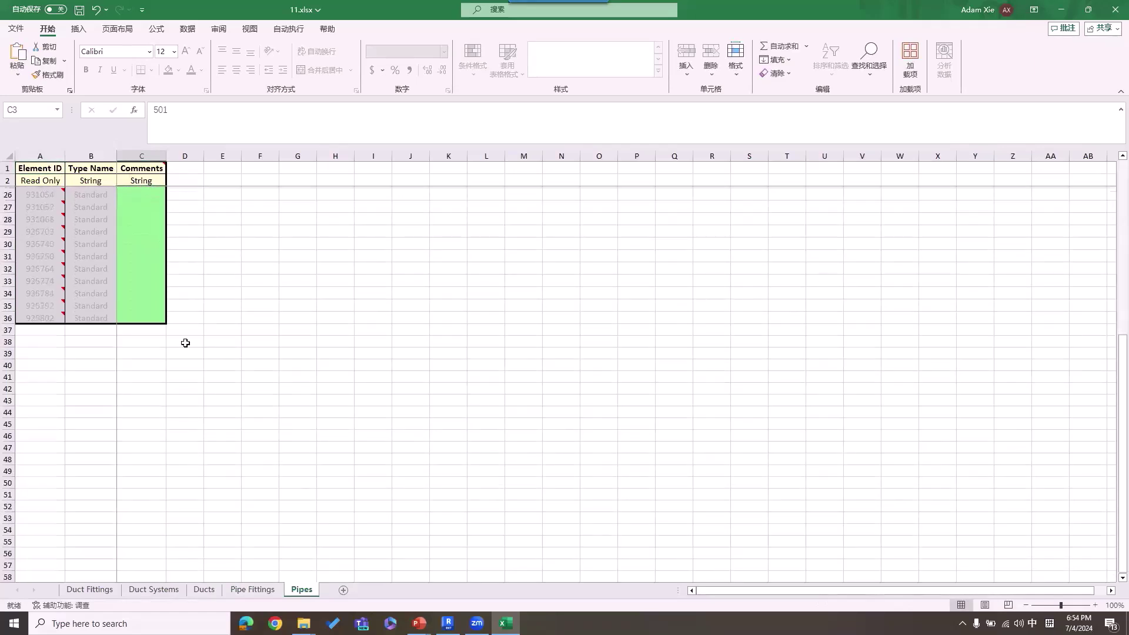
pyautogui.keyDown('shift'); pyautogui.click(152, 319); pyautogui.keyUp('shift')
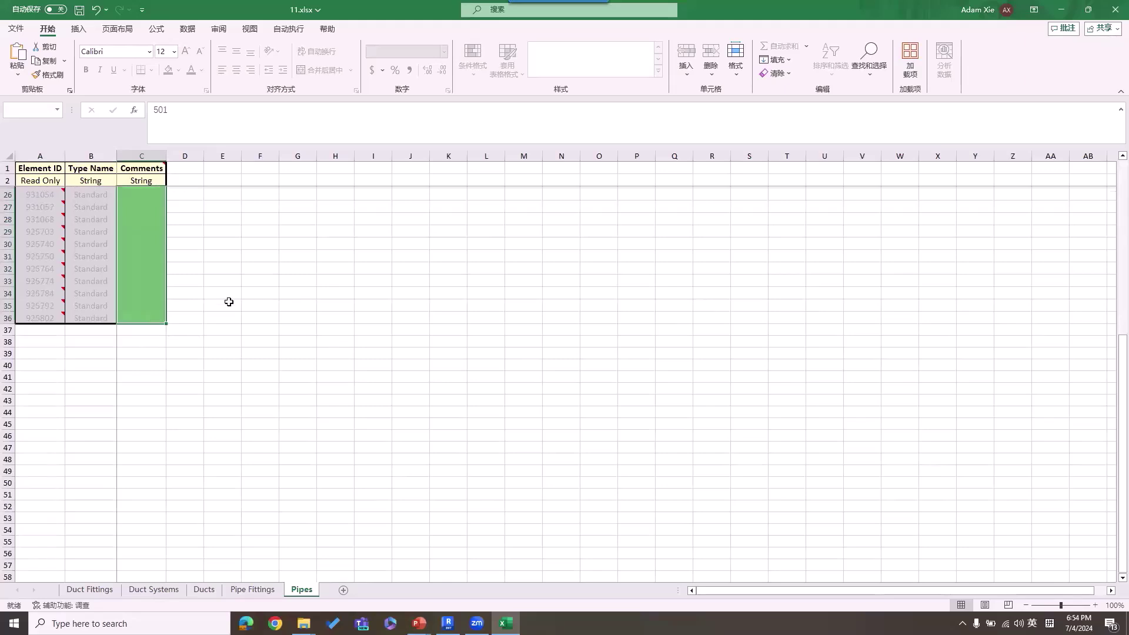
pyautogui.hotkey('ctrl', 'd')
pyautogui.scroll(3, 199, 292)
pyautogui.scroll(5, 199, 293)
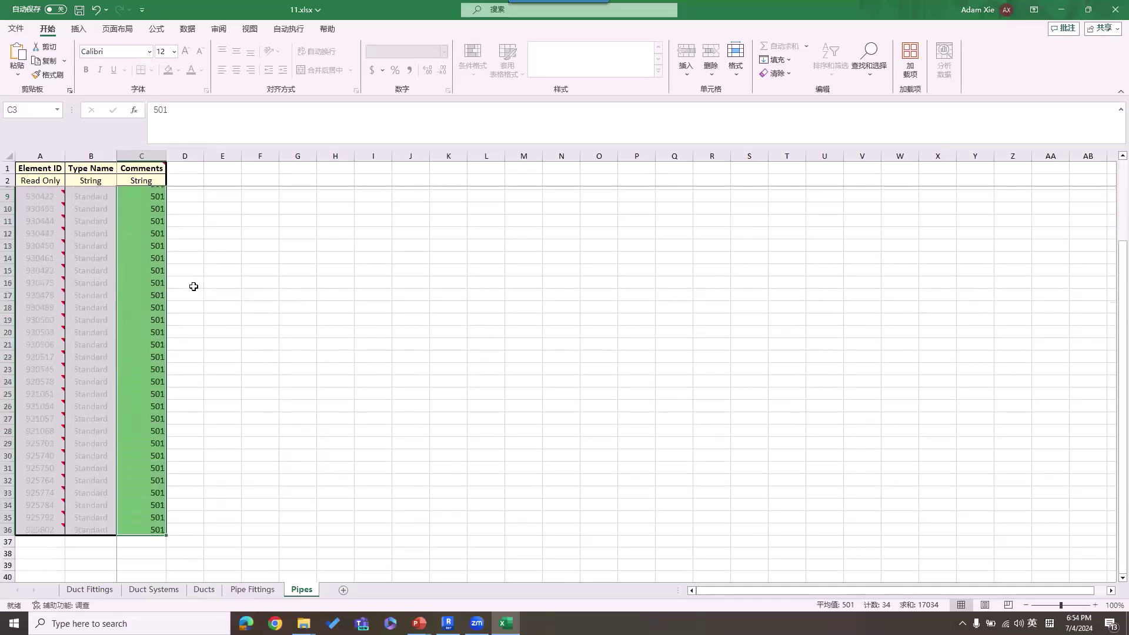
# Save the edited 11.xlsx workbook and close it
pyautogui.click(156, 194)
pyautogui.click(79, 9)
pyautogui.click(1115, 11)
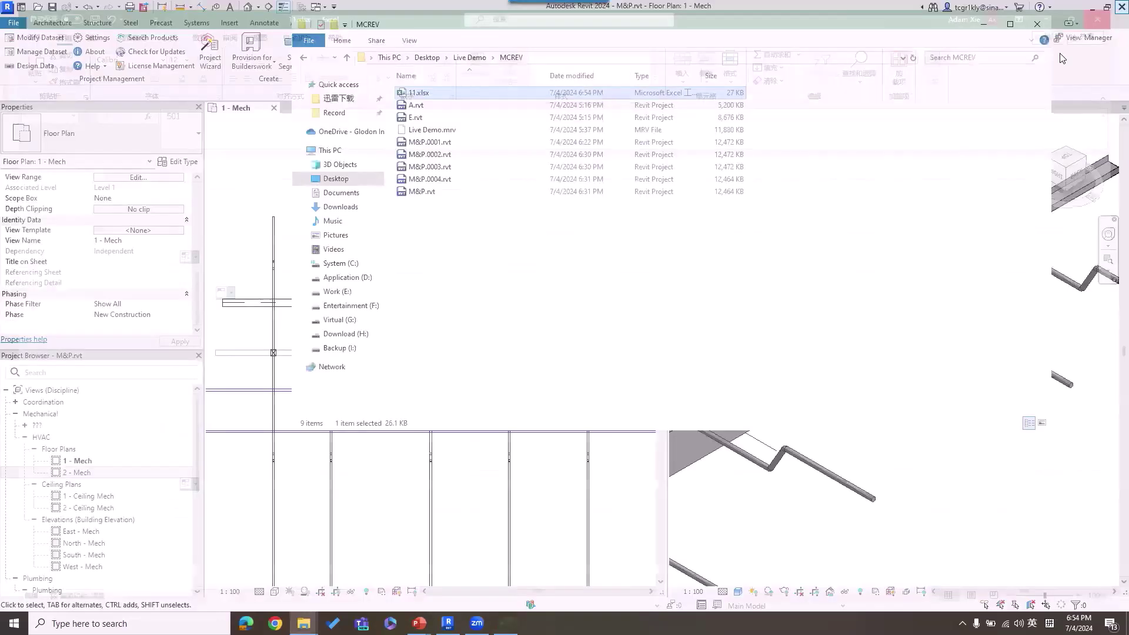
# Switch back to Revit, import the edited 11.xlsx spreadsheet with MagiCAD, review the import report and accept the changes
pyautogui.click(409, 480)
pyautogui.click(624, 38)
pyautogui.click(612, 81)
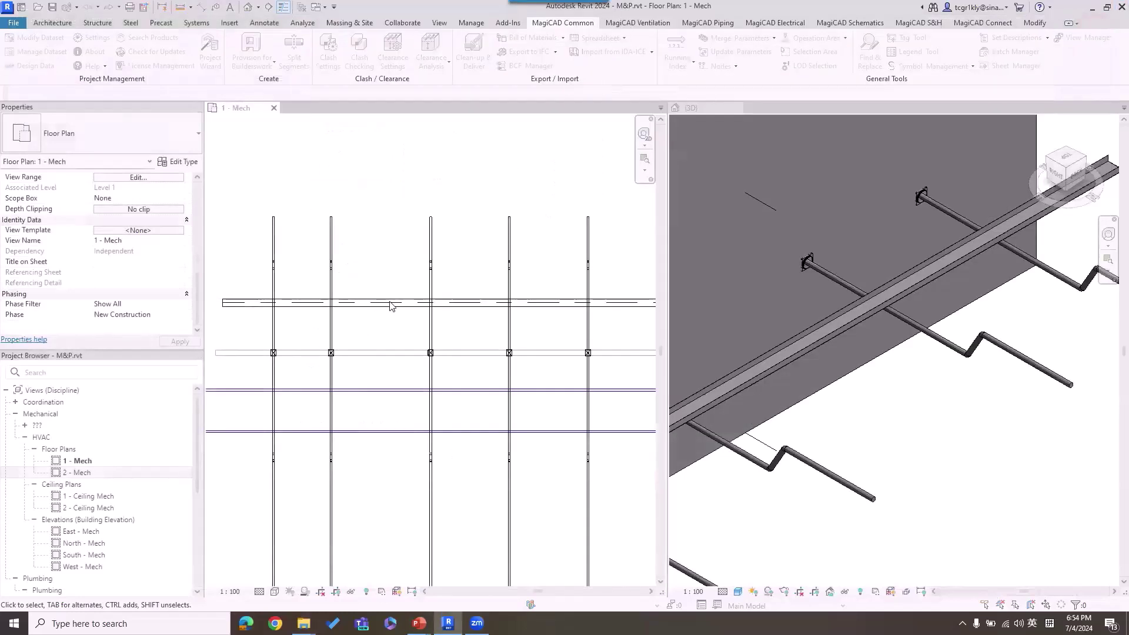
pyautogui.click(135, 85)
pyautogui.doubleClick(136, 84)
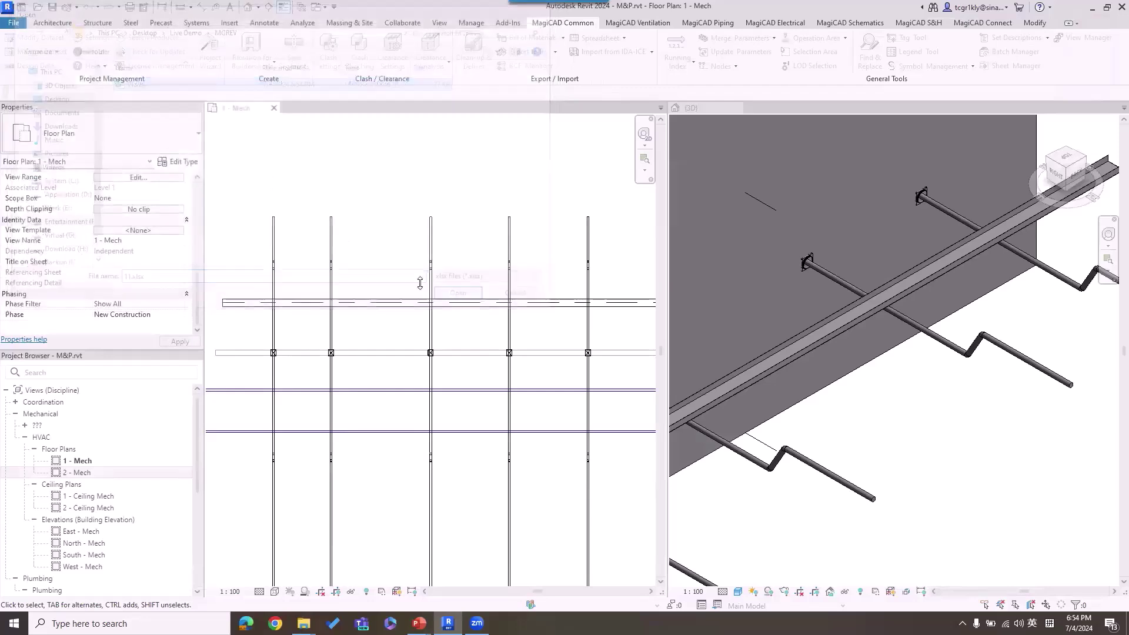
pyautogui.moveTo(812, 233); pyautogui.dragTo(810, 419)
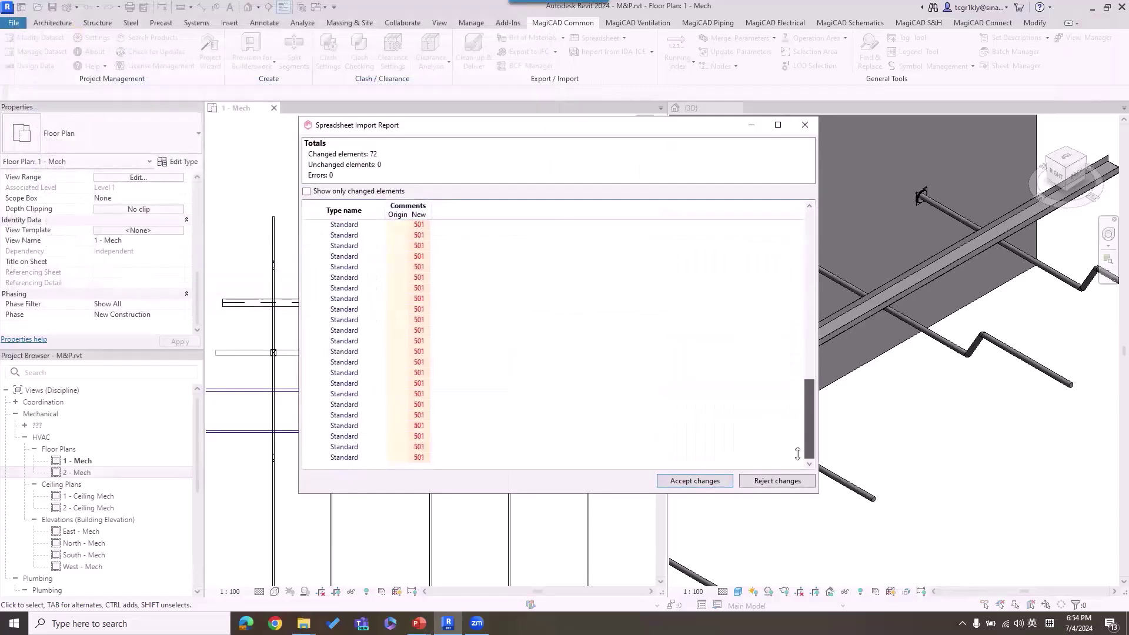
pyautogui.click(695, 480)
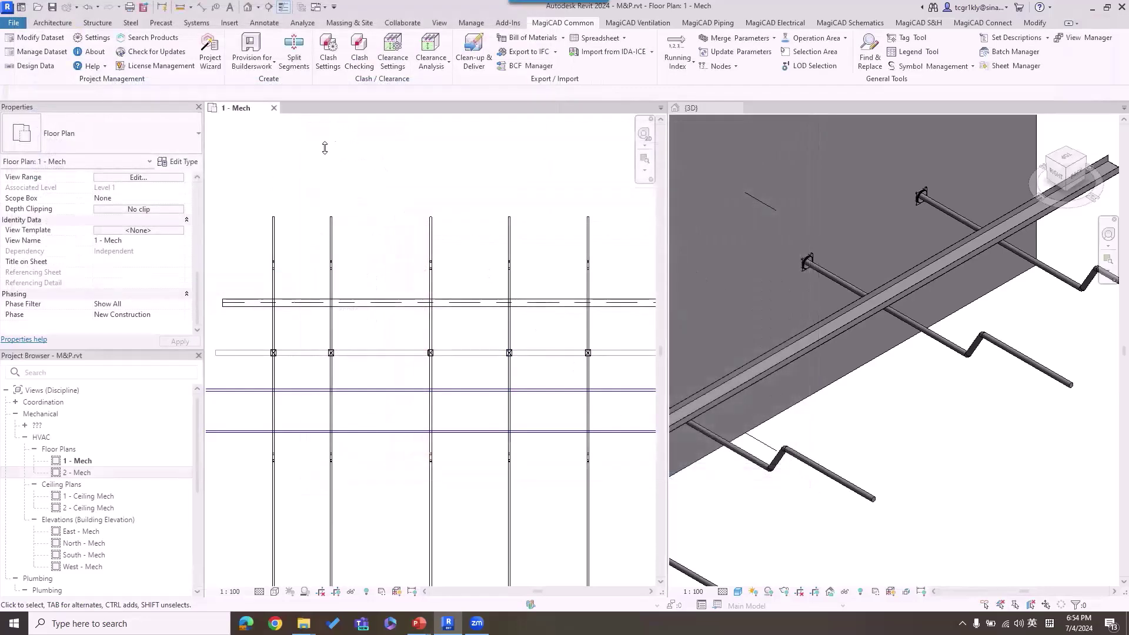
# Check the Comments property of two vertical pipes and the large rectangular duct in the 1 - Mech plan
pyautogui.click(274, 232)
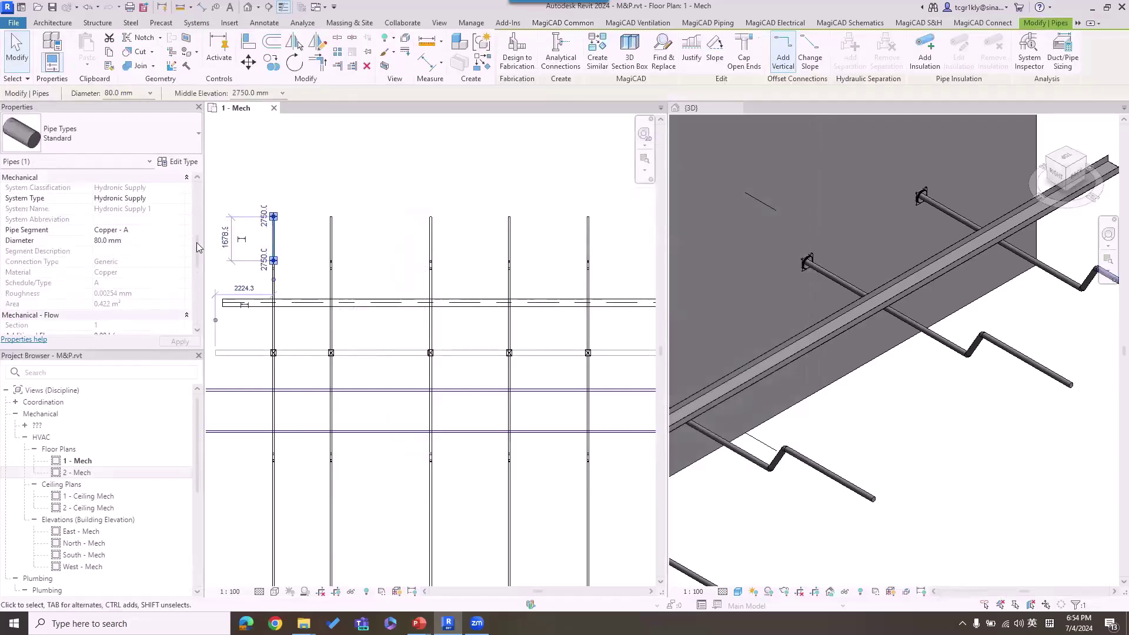
pyautogui.moveTo(197, 242); pyautogui.dragTo(200, 293)
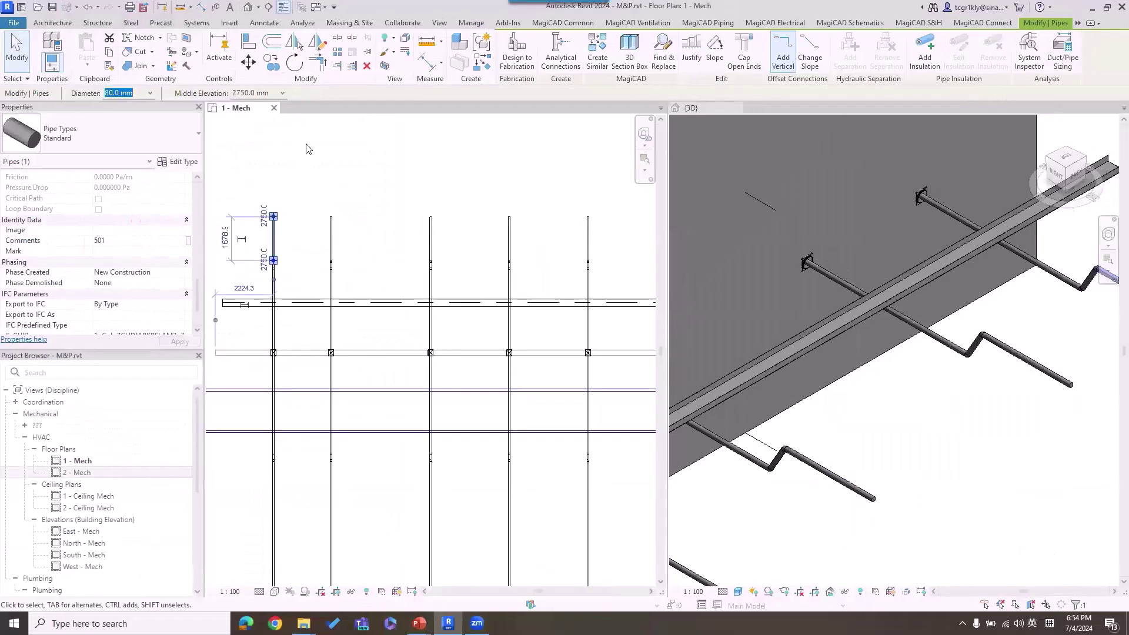
pyautogui.click(376, 169)
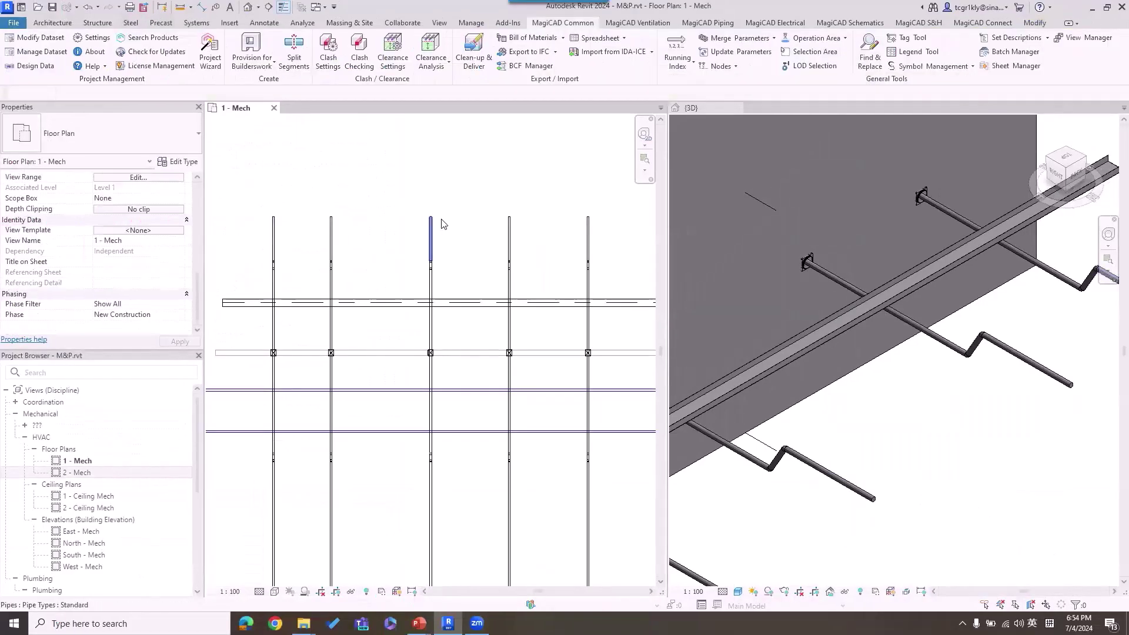
pyautogui.click(421, 241)
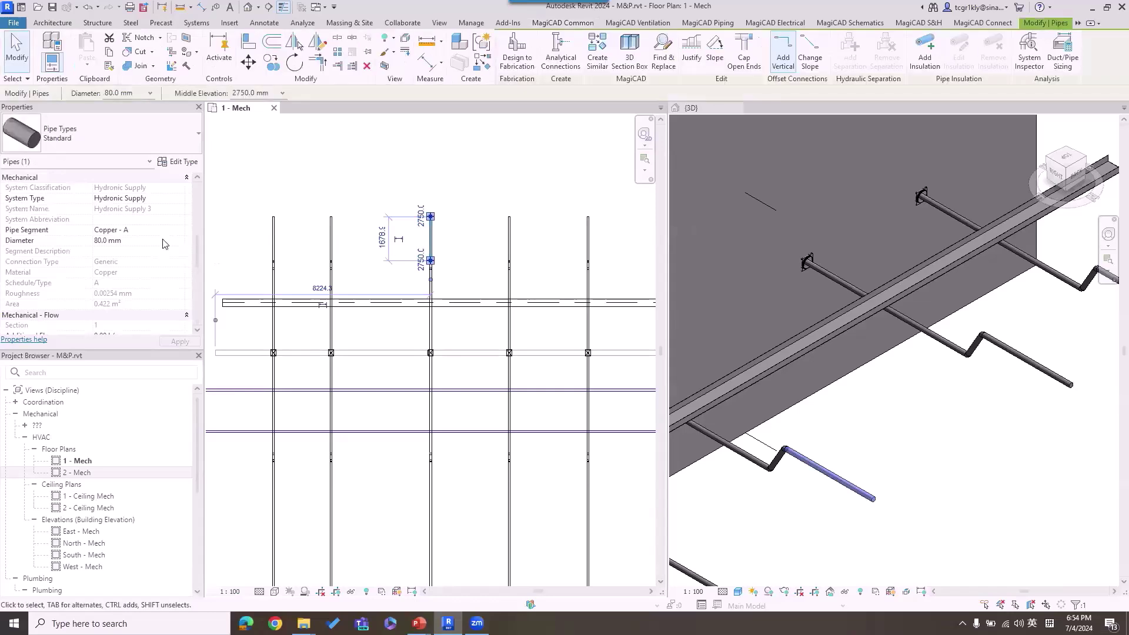
pyautogui.moveTo(197, 245); pyautogui.dragTo(201, 297)
pyautogui.click(371, 396)
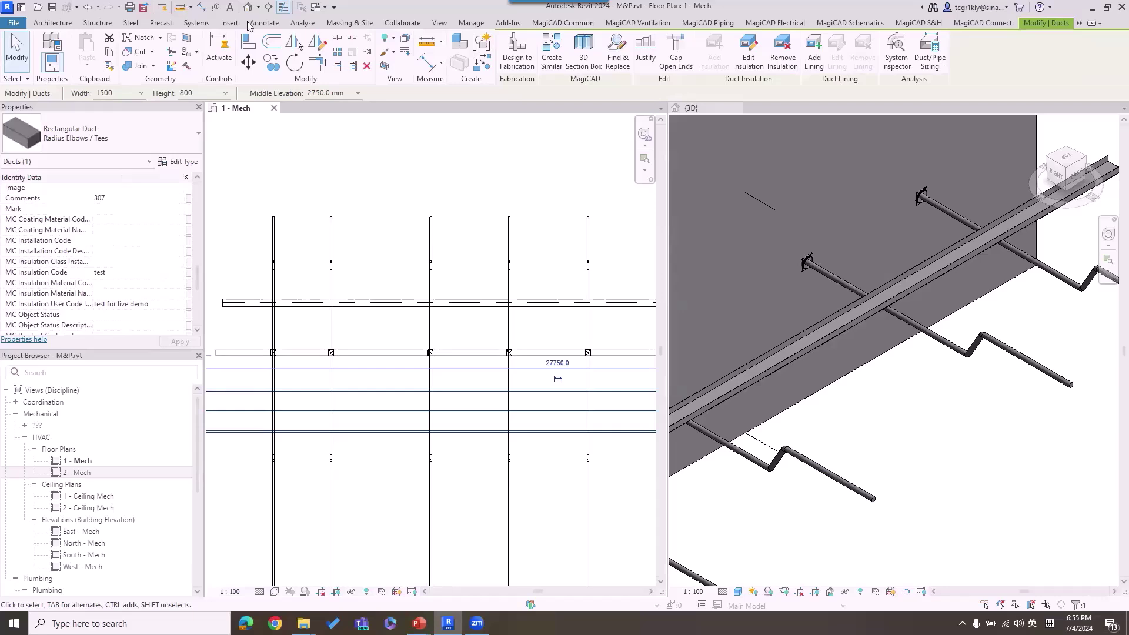
pyautogui.click(511, 166)
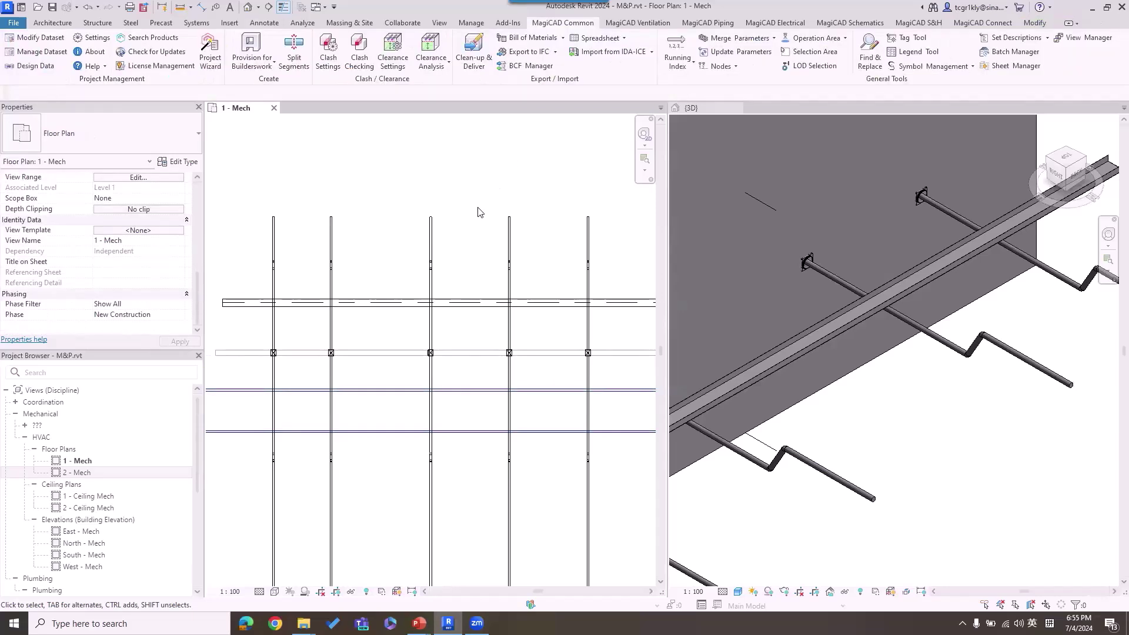
# Switch to the MCREV Live Demo_Lite presentation in PowerPoint and start the slide show from the Collaboration slide
pyautogui.moveTo(419, 623)
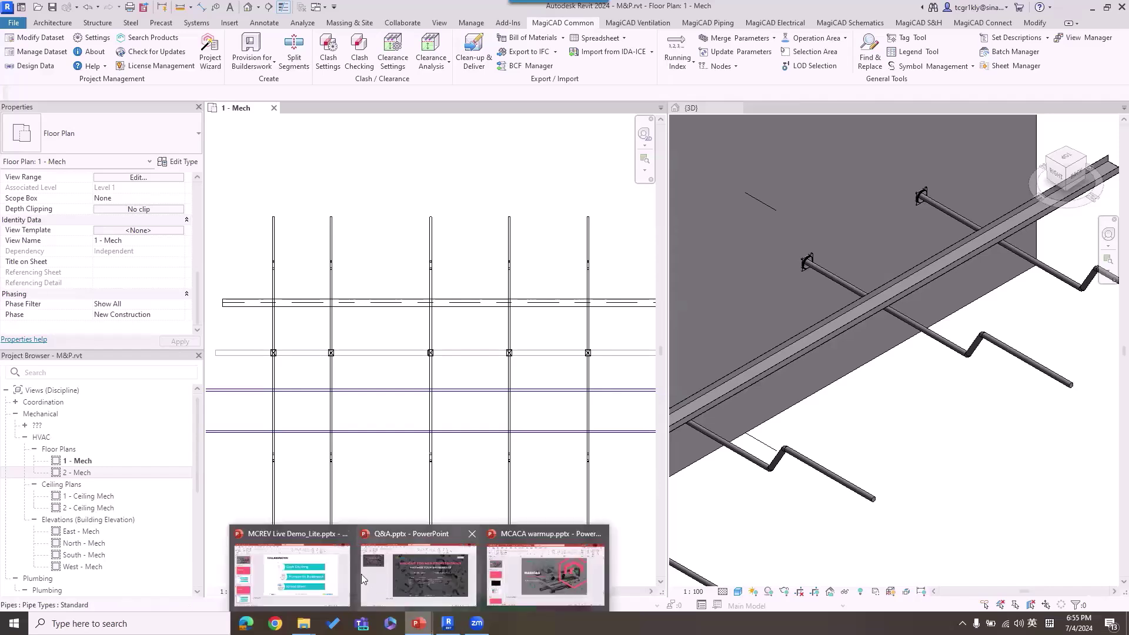
pyautogui.click(292, 572)
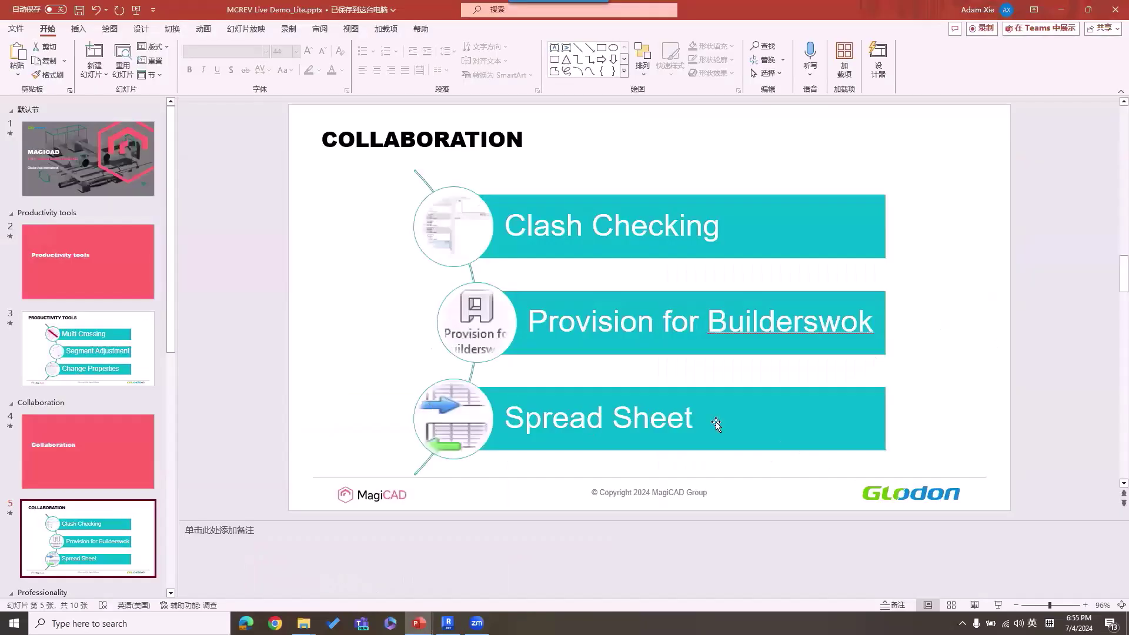
pyautogui.click(998, 605)
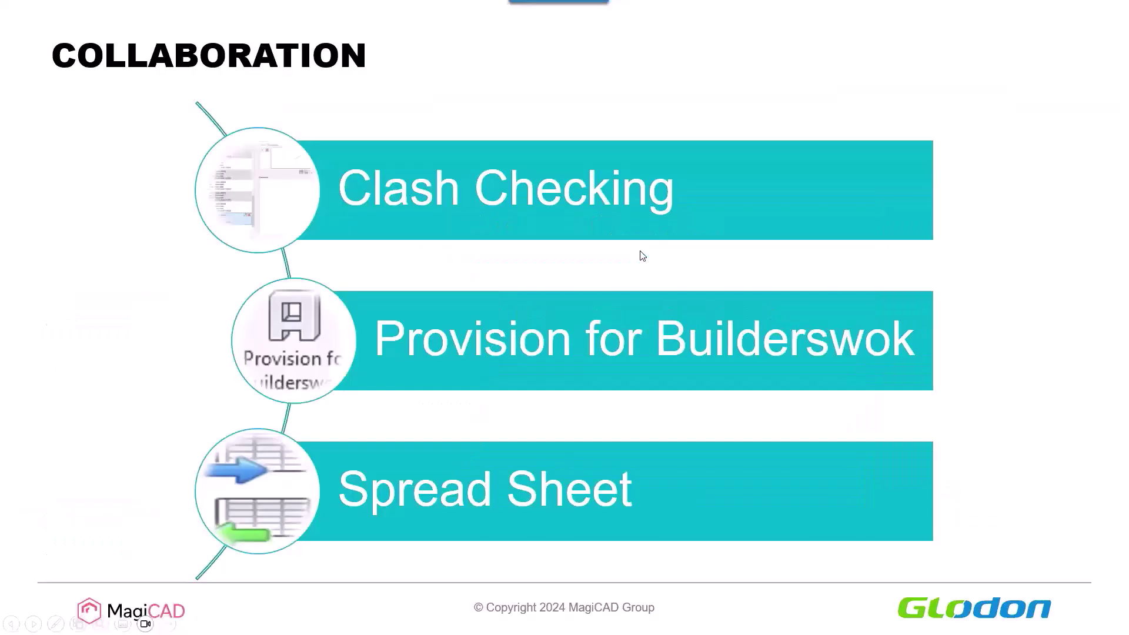